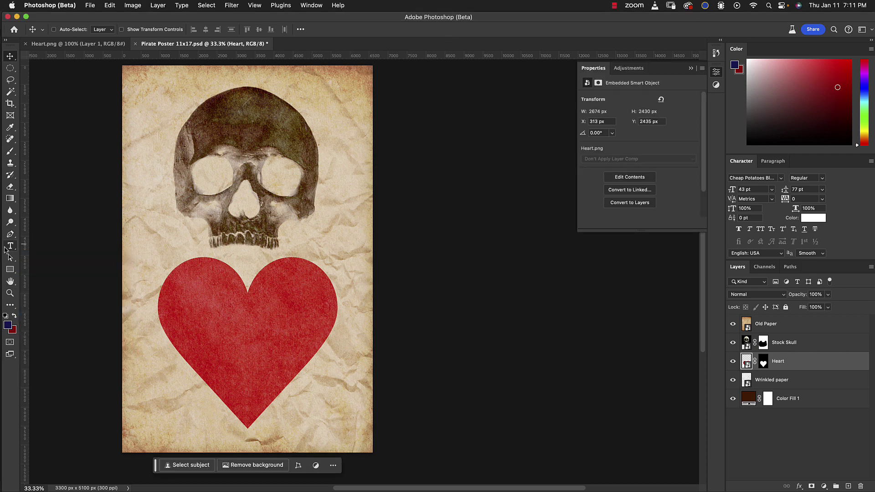
# - Pick the Horizontal Type tool to start the headline
pyautogui.click(10, 246)
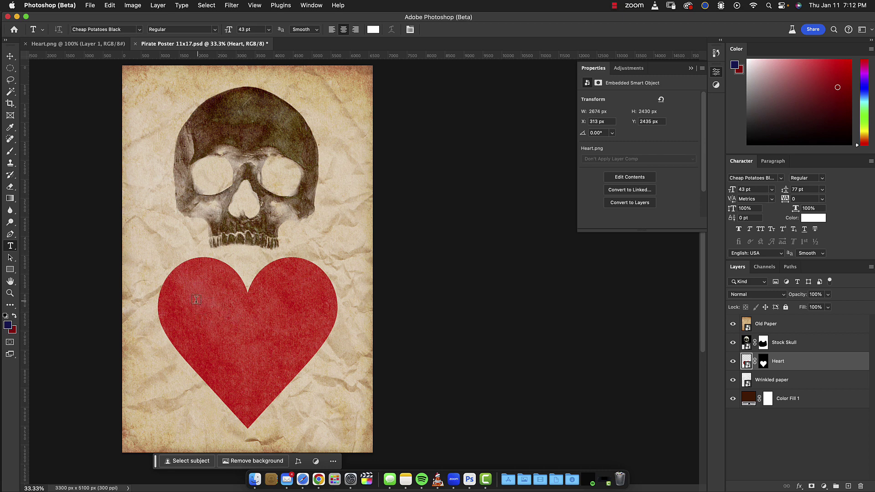
# - Draw a text box over the red heart and type 'PIRATES HAVE REAL FEELINGS'
pyautogui.moveTo(179, 295); pyautogui.dragTo(324, 382)
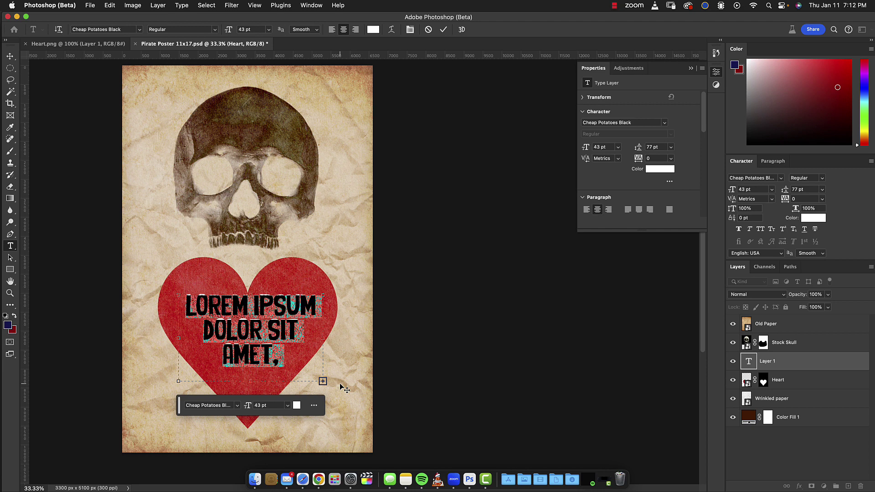
pyautogui.write('PI')
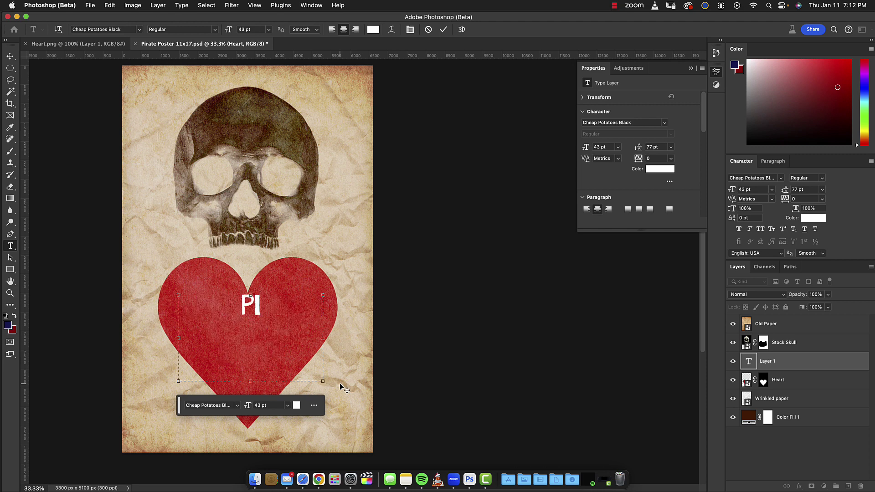
pyautogui.write('RATE')
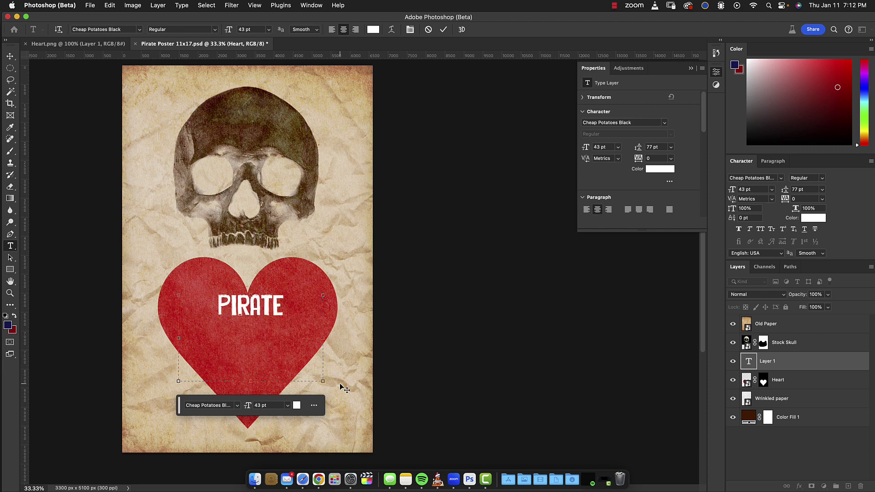
pyautogui.write('S')
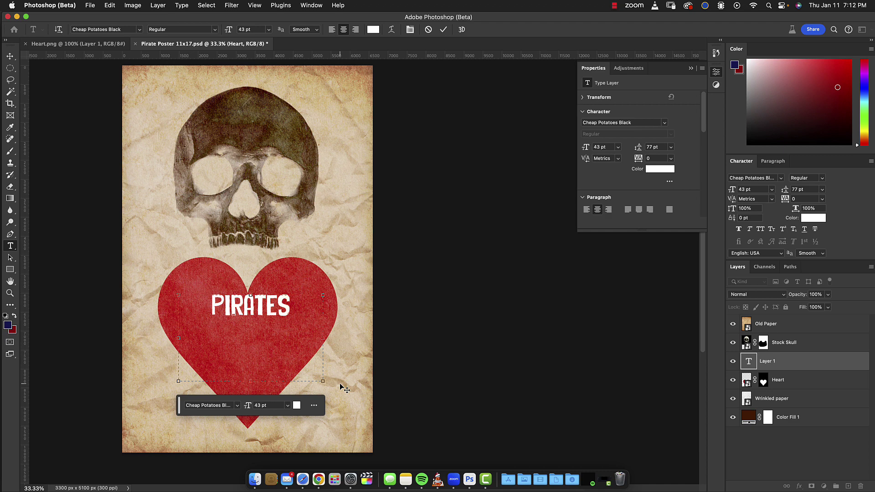
pyautogui.write(' HAVE ')
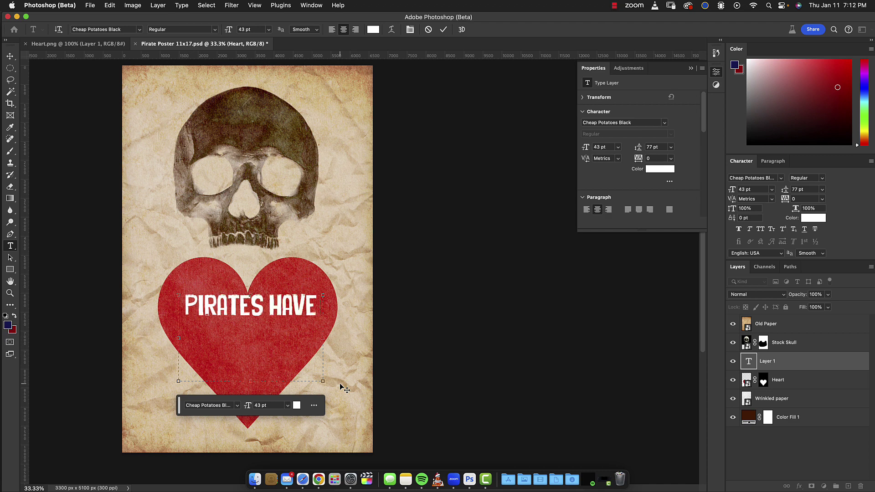
pyautogui.write('REAL')
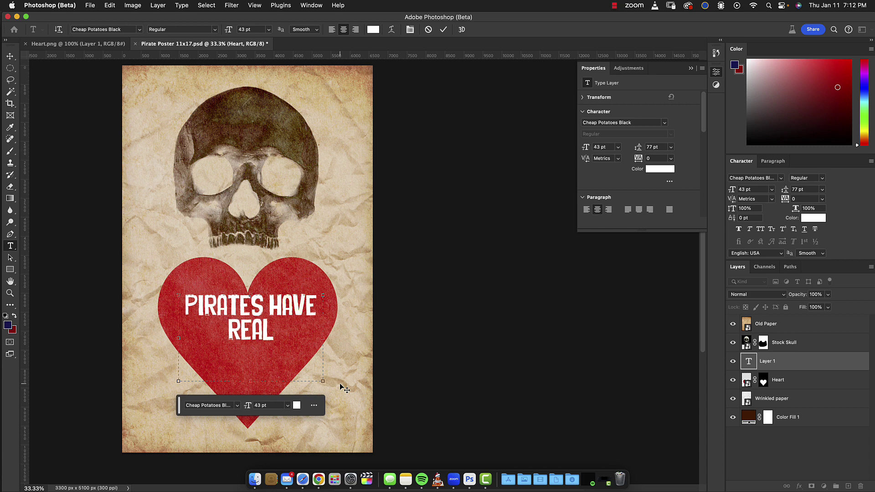
pyautogui.write(' FEELINGS')
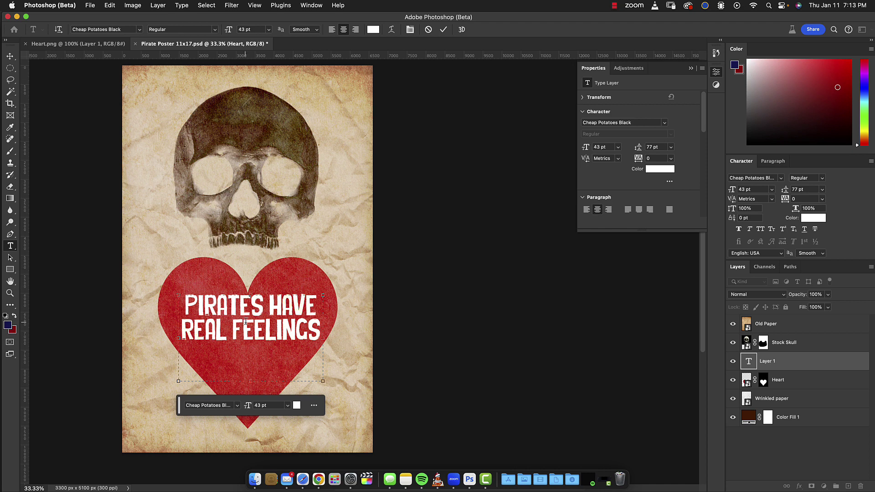
# - Select both headline lines, keep them center-aligned, and bring up the font family list
pyautogui.tripleClick(244, 322)
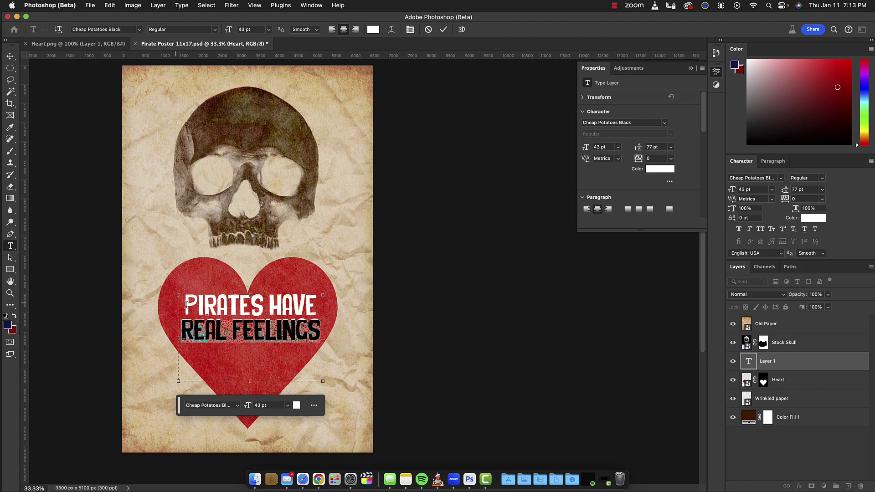
pyautogui.moveTo(186, 305); pyautogui.dragTo(354, 351)
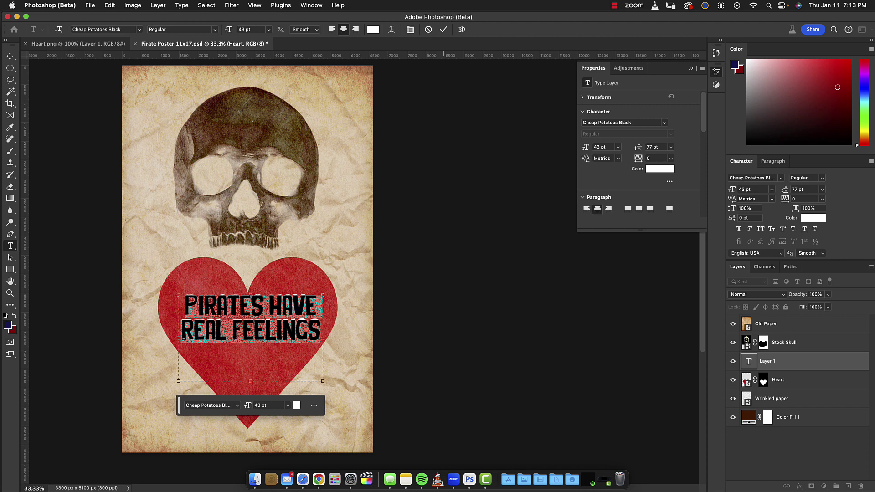
pyautogui.click(332, 30)
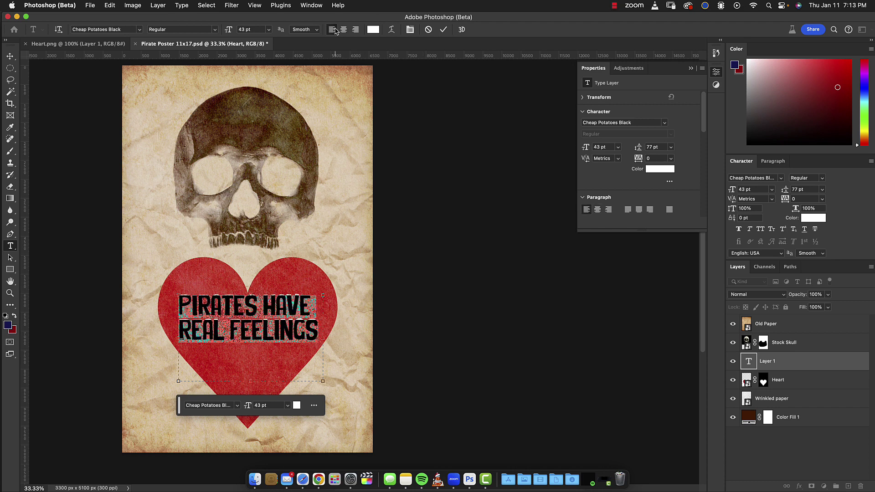
pyautogui.click(344, 29)
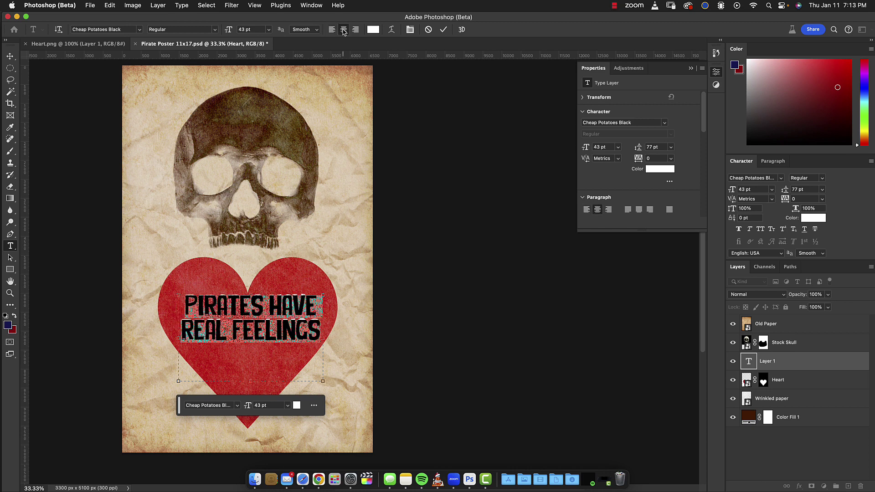
pyautogui.click(665, 122)
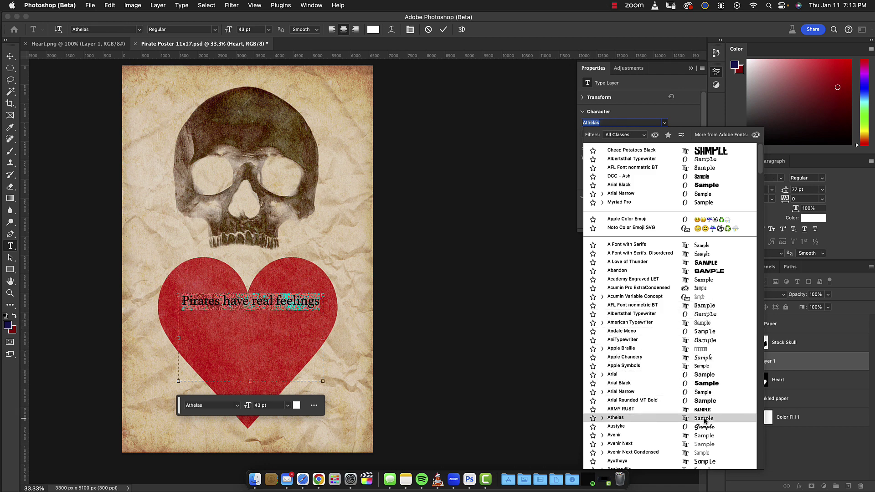
# - Preview fonts on the headline, then keep Cheap Potatoes Black
pyautogui.scroll(-1, 704, 423)
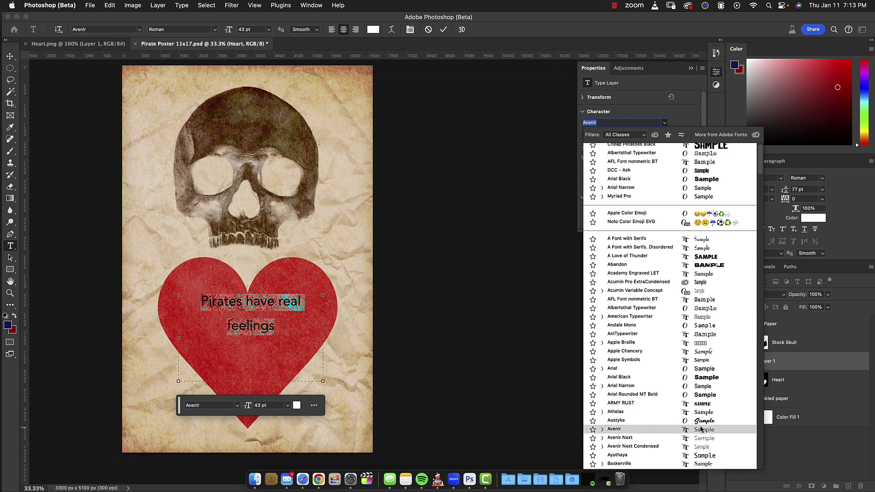
pyautogui.scroll(-6, 701, 425)
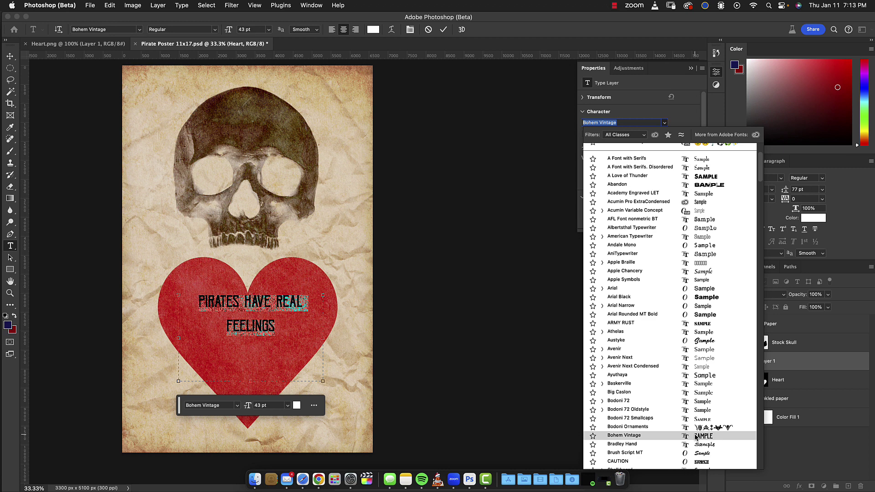
pyautogui.scroll(-2, 696, 438)
pyautogui.scroll(-3, 698, 437)
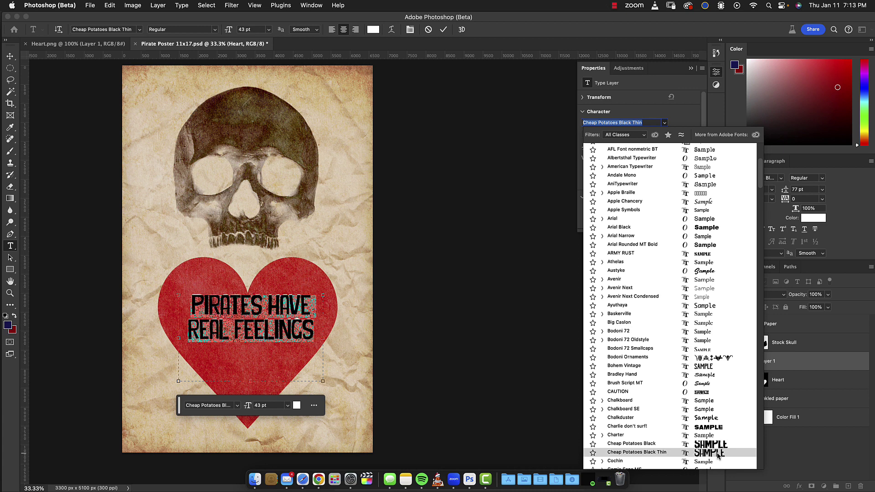
pyautogui.scroll(-3, 718, 455)
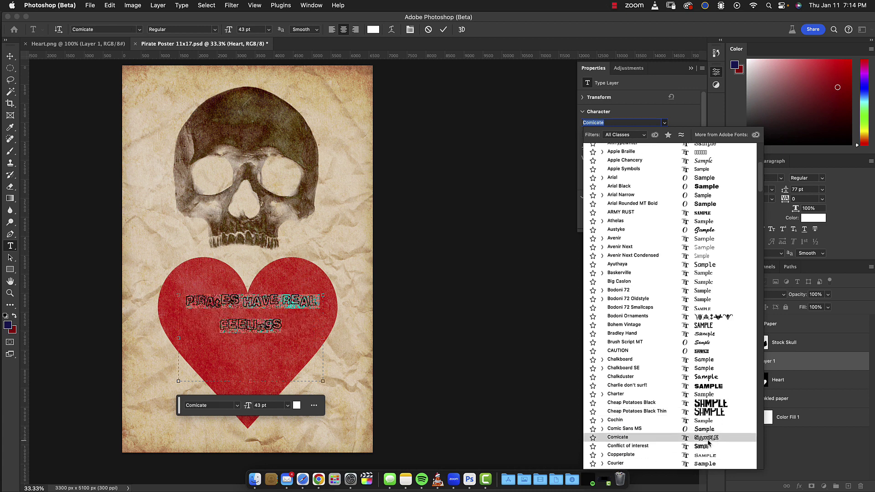
pyautogui.scroll(-4, 709, 442)
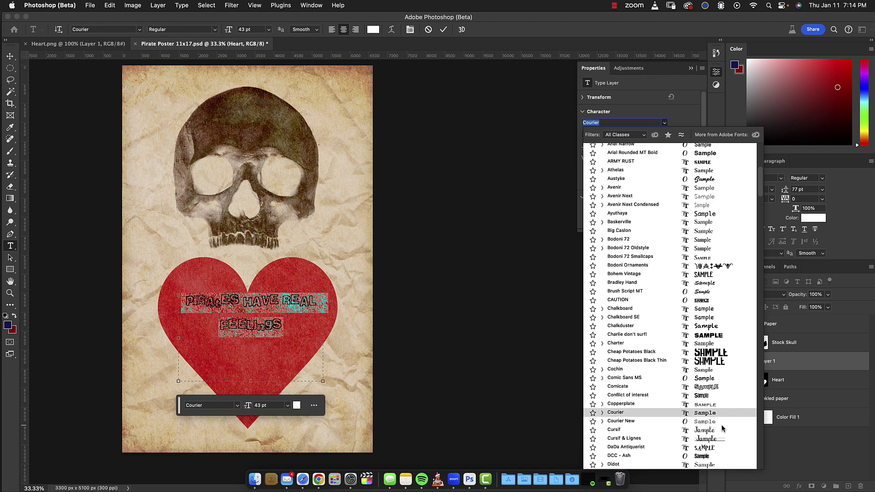
pyautogui.scroll(-4, 711, 457)
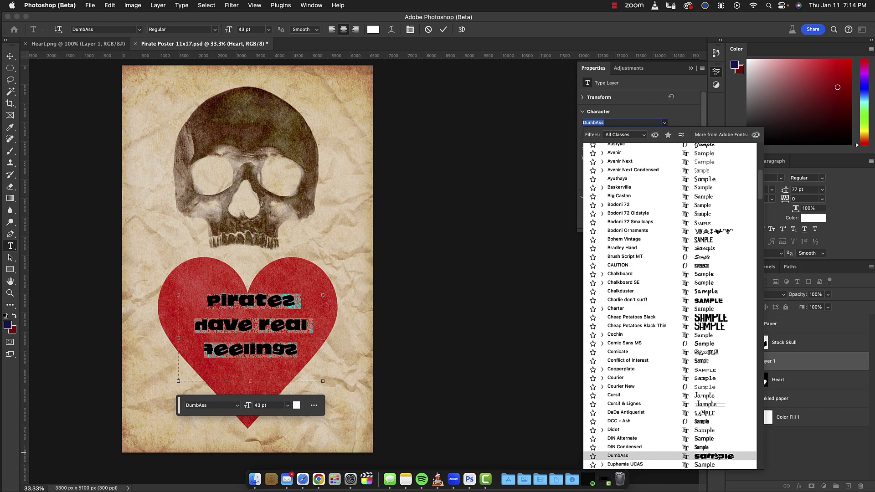
pyautogui.scroll(20, 690, 333)
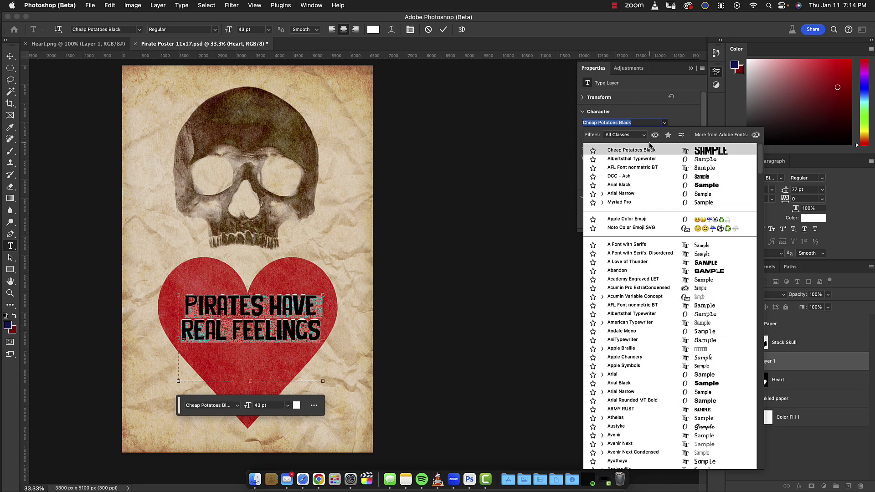
pyautogui.press('Return')
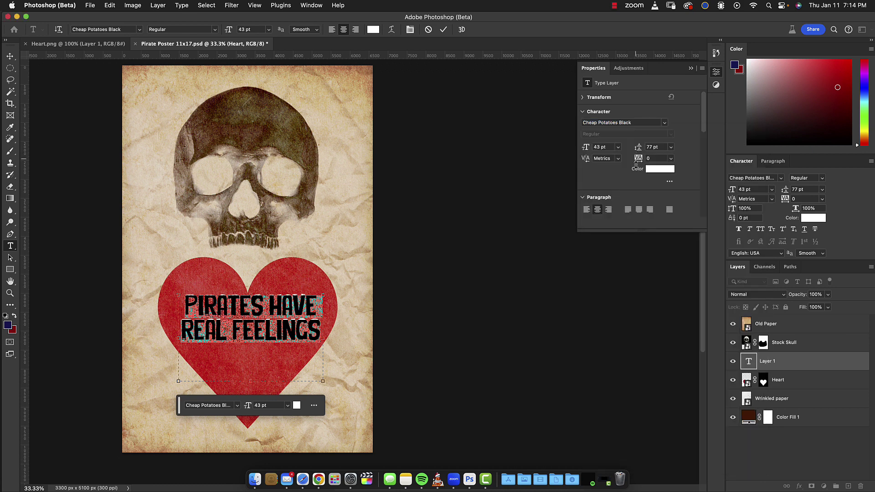
# - Set the headline to 53 pt with 92 pt leading
pyautogui.click(605, 147)
pyautogui.press('Up')
pyautogui.press('Up')
pyautogui.press('Up')
pyautogui.press('Up')
pyautogui.press('Up')
pyautogui.press('Up')
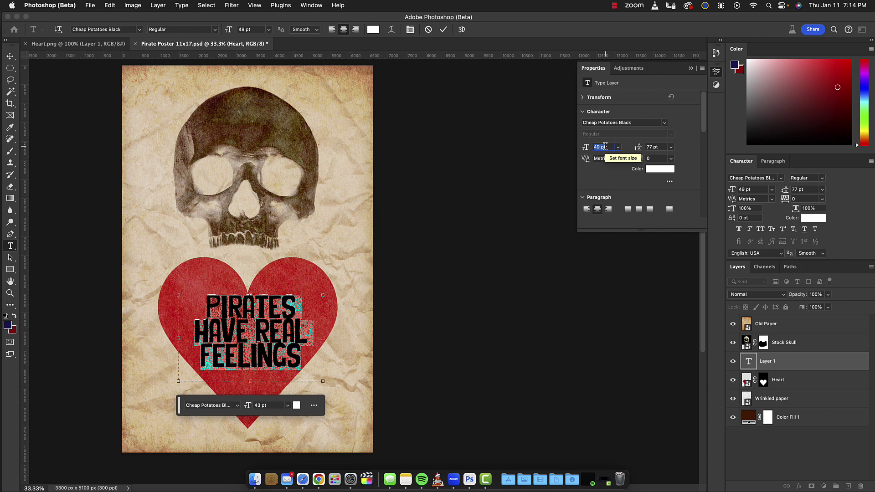
pyautogui.press('Up')
pyautogui.press('Up')
pyautogui.press('Up')
pyautogui.press('Up')
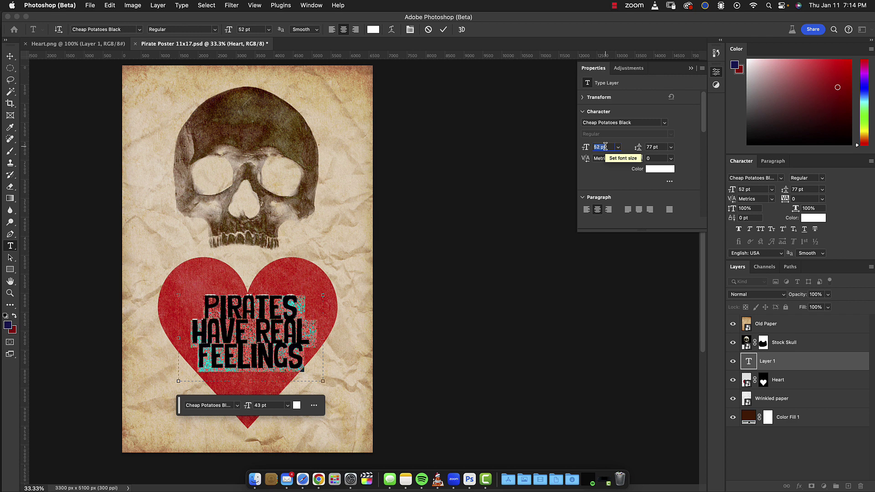
pyautogui.click(671, 147)
pyautogui.click(690, 147)
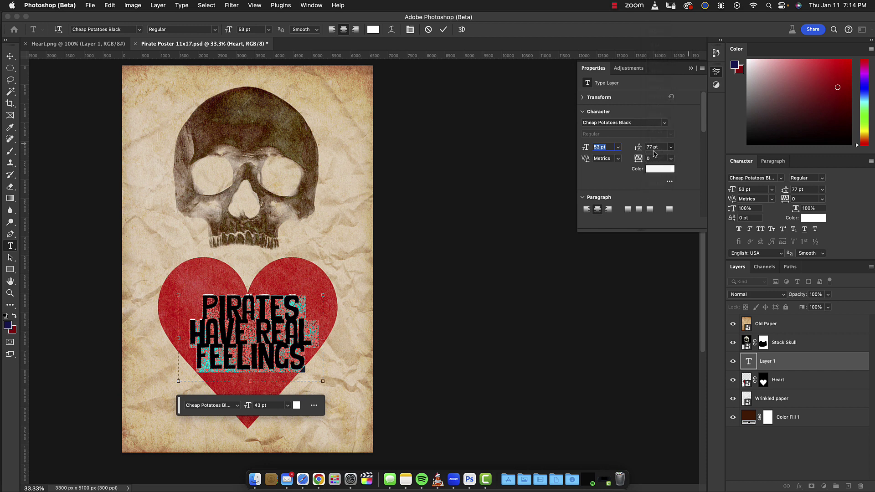
pyautogui.click(653, 146)
pyautogui.press('Up')
pyautogui.press('Up')
pyautogui.press('Up')
pyautogui.press('Up')
pyautogui.press('Up')
pyautogui.press('Up')
pyautogui.press('Up')
pyautogui.press('Up')
pyautogui.press('Up')
pyautogui.press('Up')
pyautogui.press('Up')
pyautogui.press('Up')
pyautogui.press('Up')
pyautogui.press('Up')
pyautogui.press('Up')
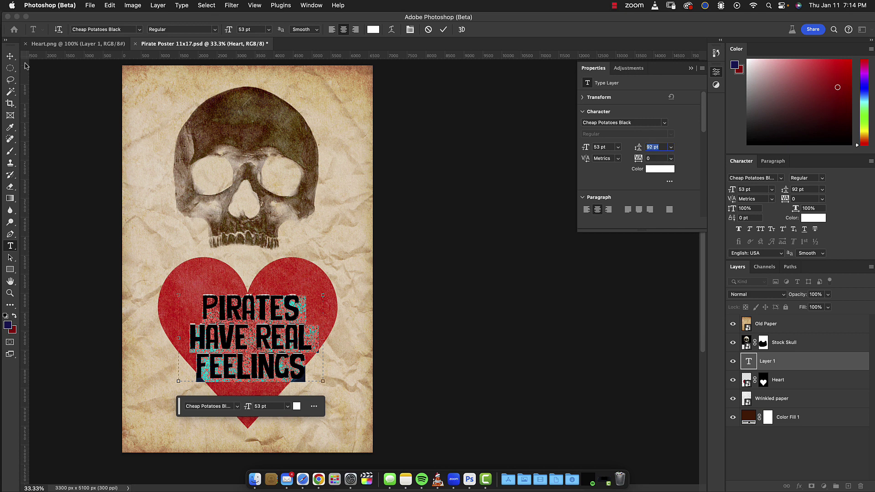
# - Commit the text and drag the headline until it is centred in the heart
pyautogui.click(10, 56)
pyautogui.moveTo(288, 367); pyautogui.dragTo(280, 355)
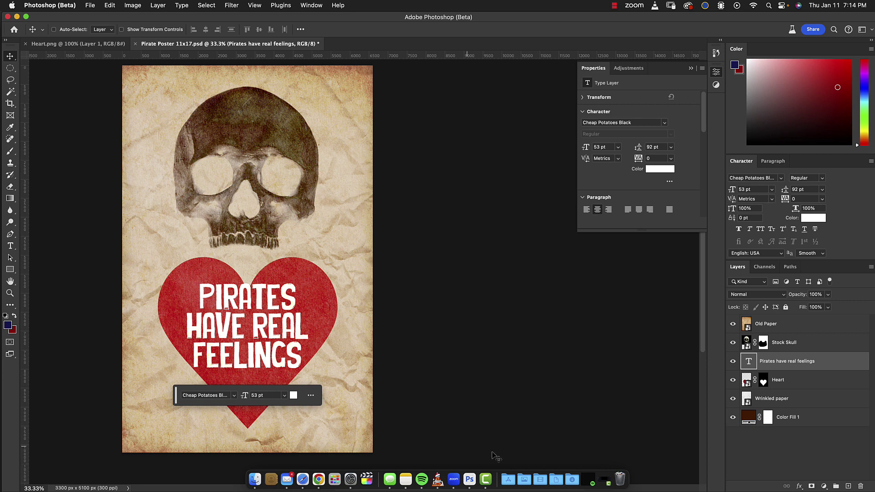
pyautogui.moveTo(270, 331); pyautogui.dragTo(270, 334)
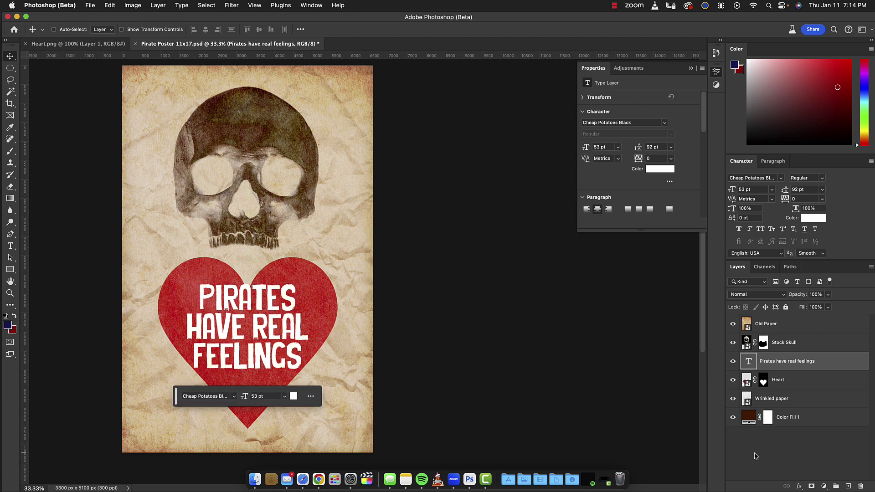
# - Add a Multiply drop shadow to the headline and try different opacity and distance values
pyautogui.click(799, 486)
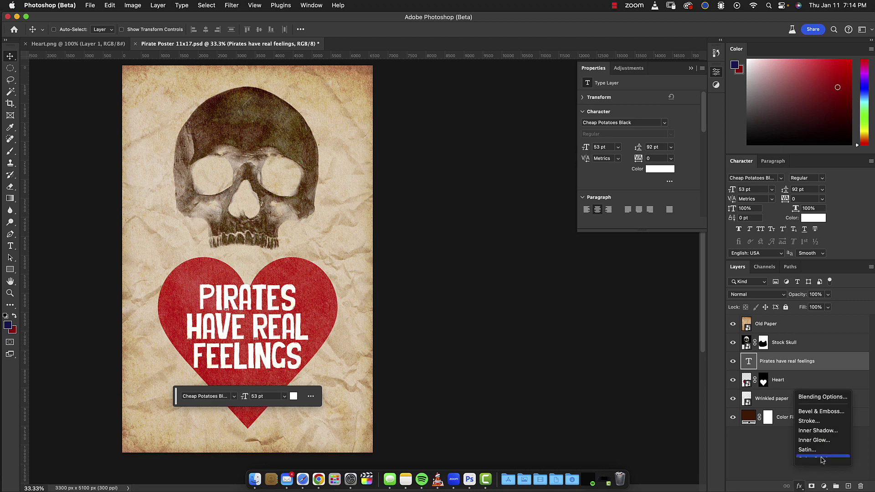
pyautogui.moveTo(823, 461)
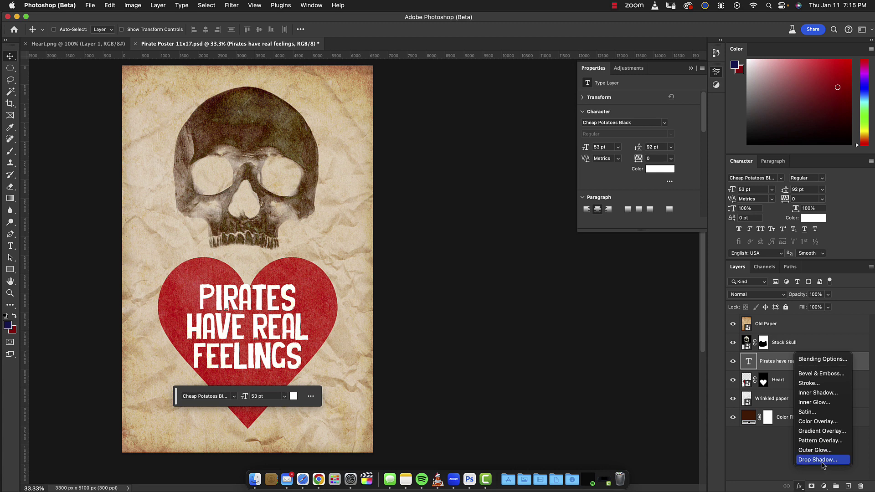
pyautogui.click(821, 460)
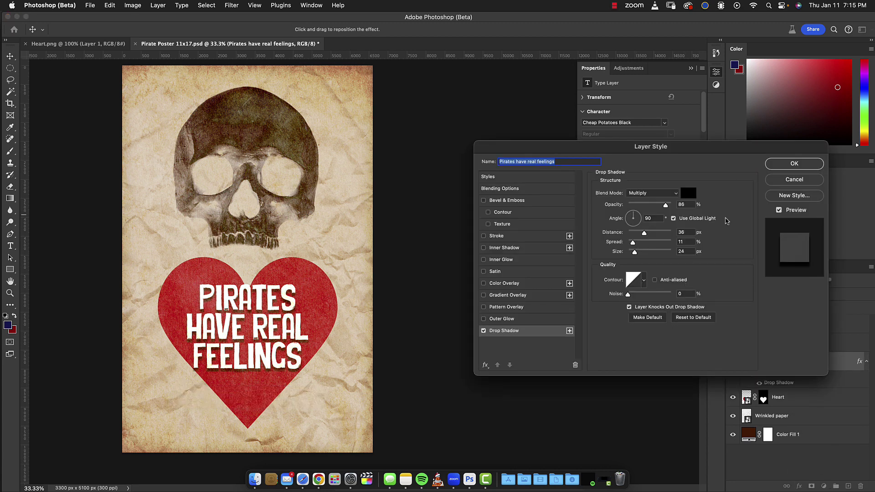
pyautogui.moveTo(666, 205); pyautogui.dragTo(640, 205)
pyautogui.moveTo(644, 233); pyautogui.dragTo(657, 252)
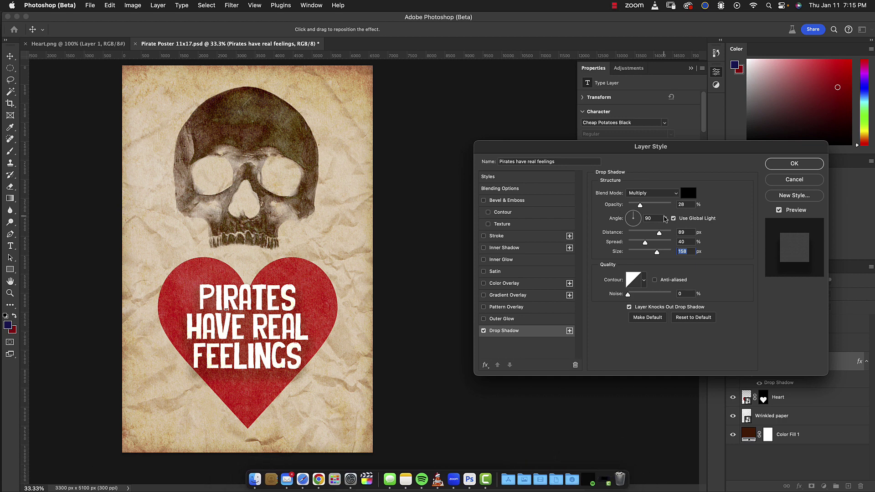
pyautogui.moveTo(640, 205); pyautogui.dragTo(668, 208)
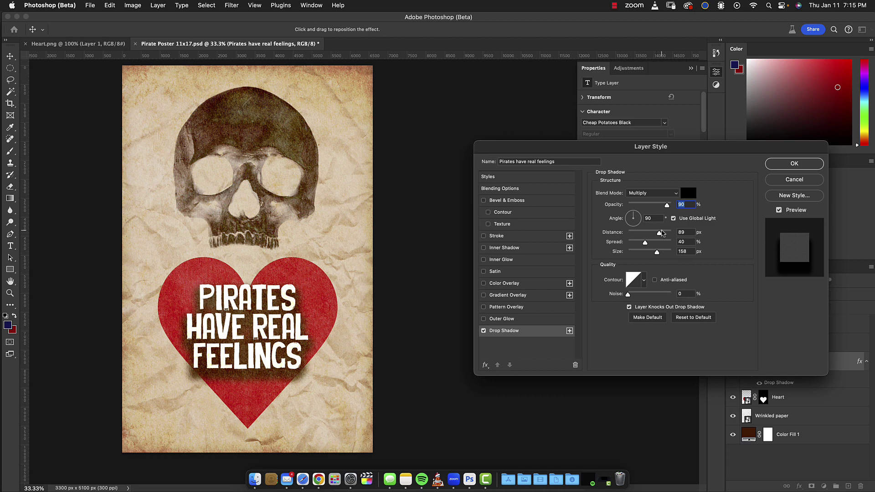
pyautogui.moveTo(661, 233); pyautogui.dragTo(643, 259)
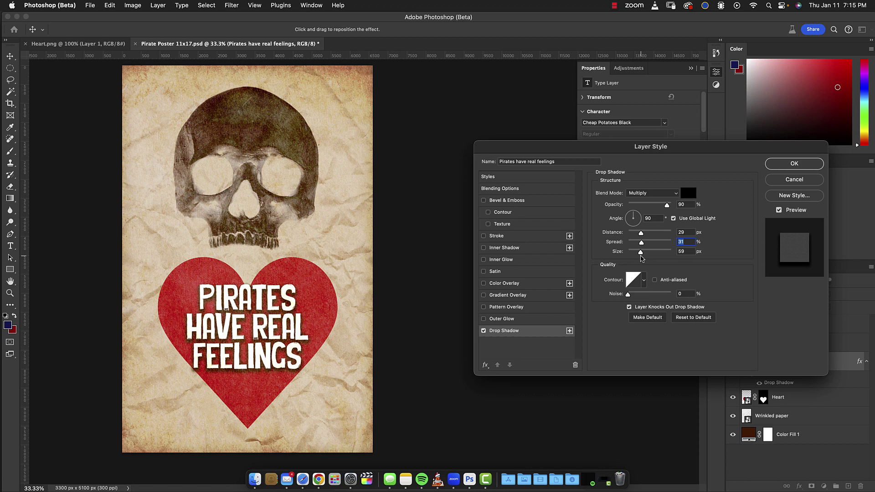
# - Apply the shadow at 100% opacity, 28 px distance, 40% spread and 59 px size
pyautogui.click(641, 250)
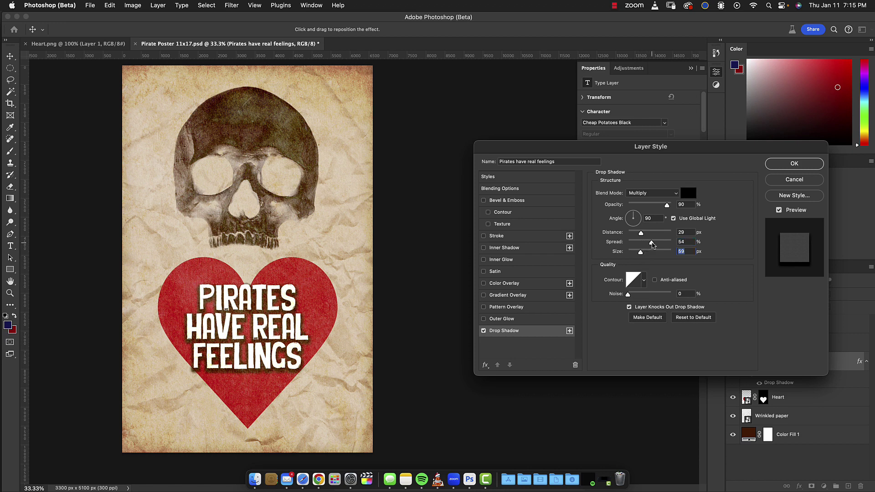
pyautogui.moveTo(650, 241); pyautogui.dragTo(631, 237)
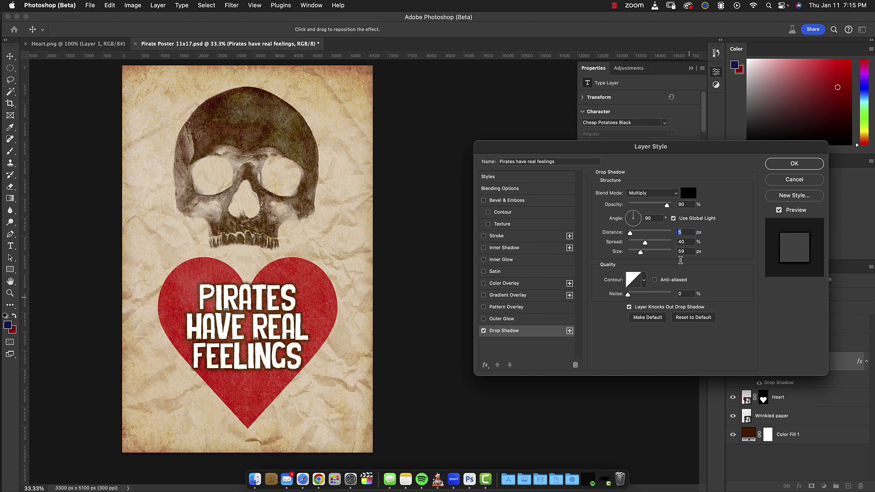
pyautogui.moveTo(667, 206); pyautogui.dragTo(676, 206)
pyautogui.moveTo(631, 232); pyautogui.dragTo(637, 233)
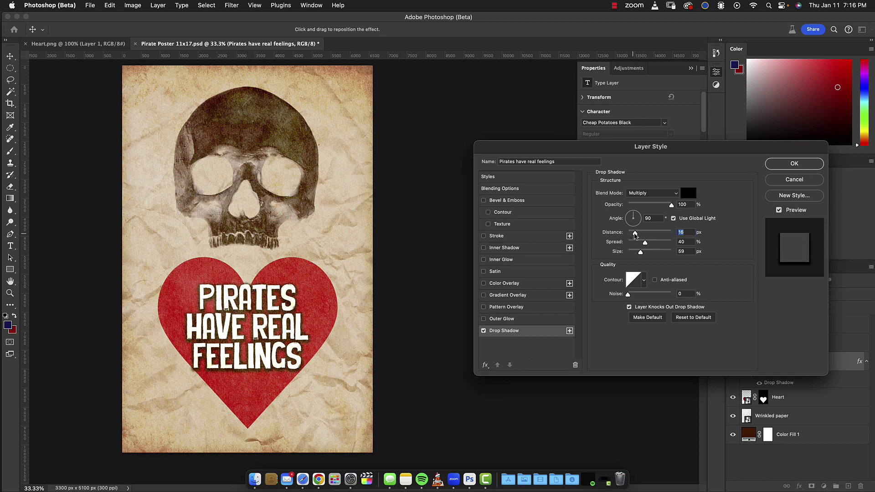
pyautogui.moveTo(635, 235); pyautogui.dragTo(641, 235)
pyautogui.press('Return')
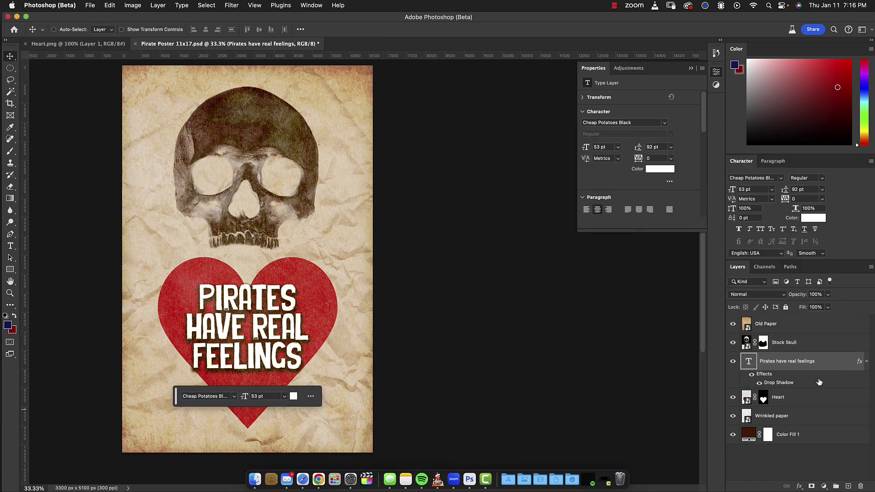
# - Duplicate the Heart layer, hide Heart copy, and lasso the heart's right half
pyautogui.moveTo(784, 400); pyautogui.dragTo(849, 487)
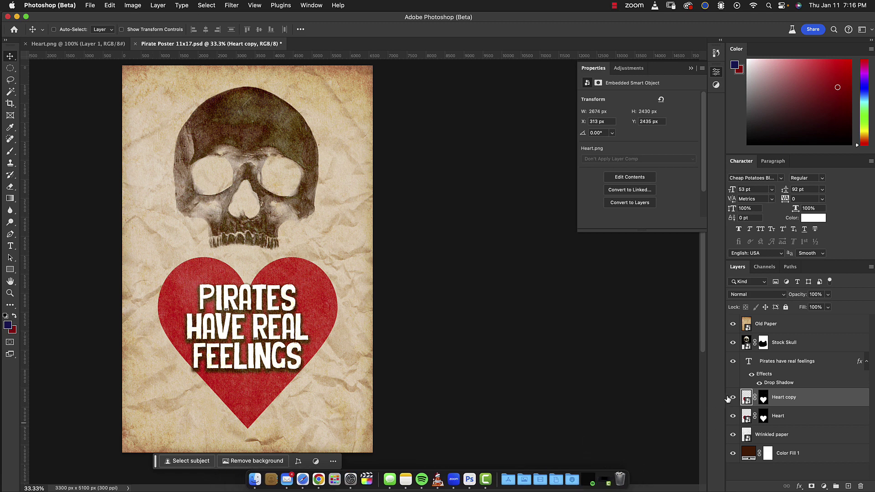
pyautogui.click(733, 398)
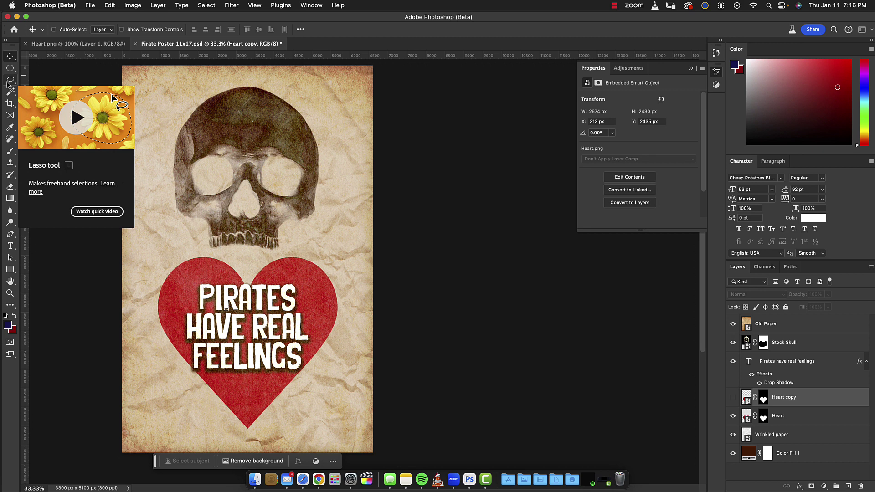
pyautogui.click(7, 83)
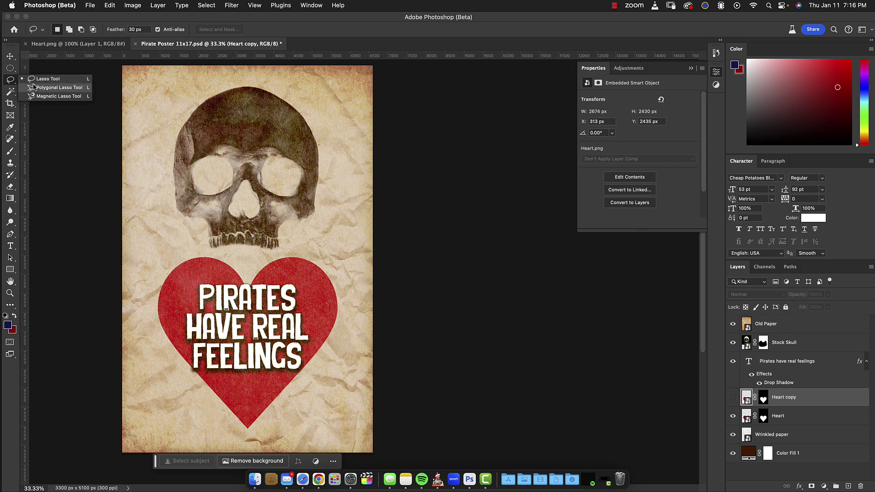
pyautogui.click(35, 79)
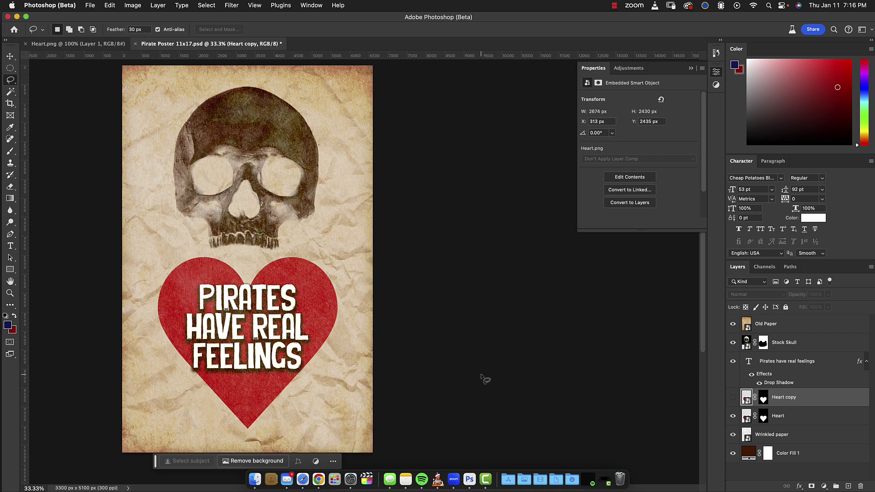
pyautogui.moveTo(248, 260)
pyautogui.mouseDown()
pyautogui.moveTo(236, 311)
pyautogui.moveTo(242, 343)
pyautogui.moveTo(268, 371)
pyautogui.moveTo(243, 384)
pyautogui.moveTo(243, 420)
pyautogui.moveTo(248, 431)
pyautogui.moveTo(316, 419)
pyautogui.moveTo(370, 307)
pyautogui.moveTo(344, 233)
pyautogui.moveTo(291, 228)
pyautogui.moveTo(259, 250)
pyautogui.mouseUp()
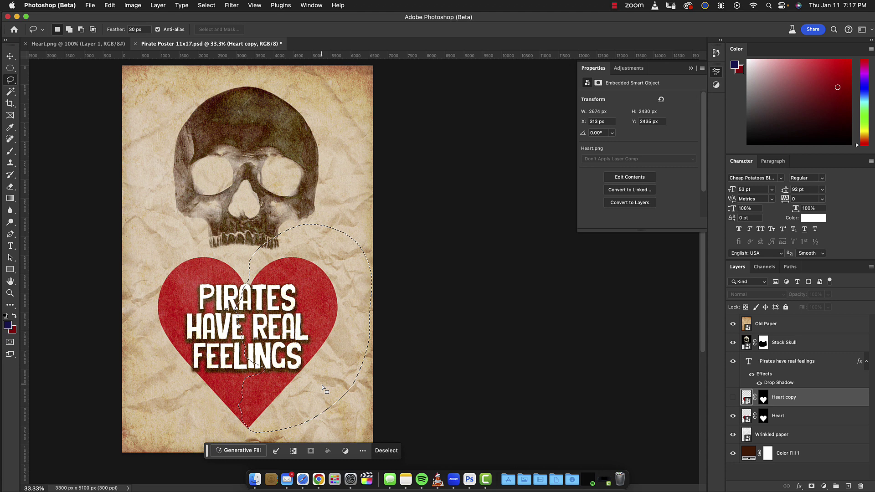
# - Subtract jagged pieces from the selection's lower left to start a torn edge
pyautogui.press('alt')
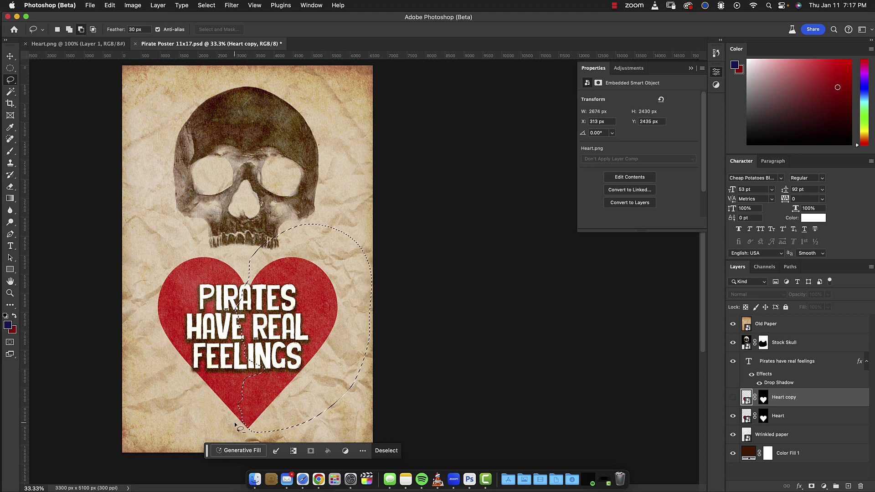
pyautogui.moveTo(236, 425); pyautogui.dragTo(238, 424)
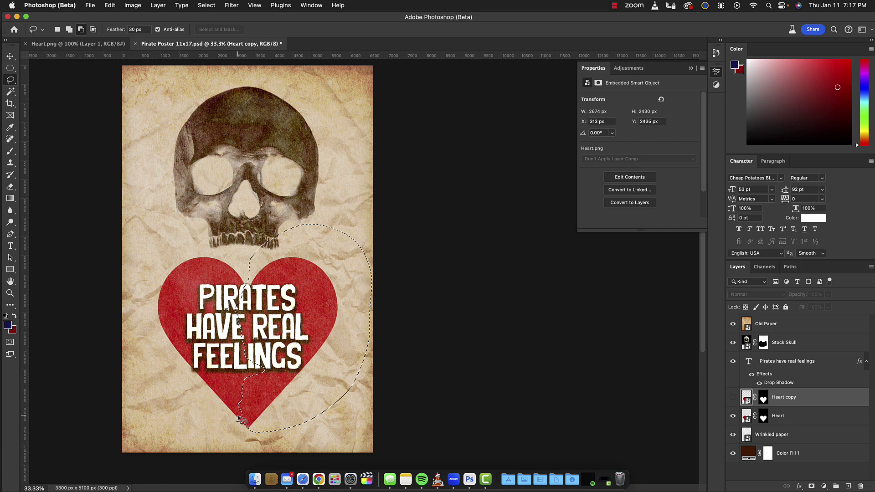
pyautogui.moveTo(228, 407)
pyautogui.mouseDown()
pyautogui.moveTo(247, 395)
pyautogui.moveTo(282, 425)
pyautogui.mouseUp()
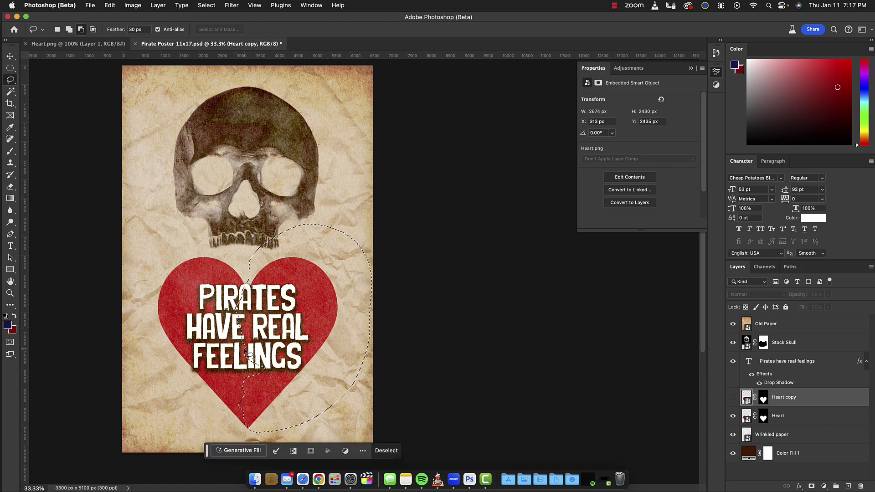
pyautogui.moveTo(249, 357); pyautogui.dragTo(240, 345)
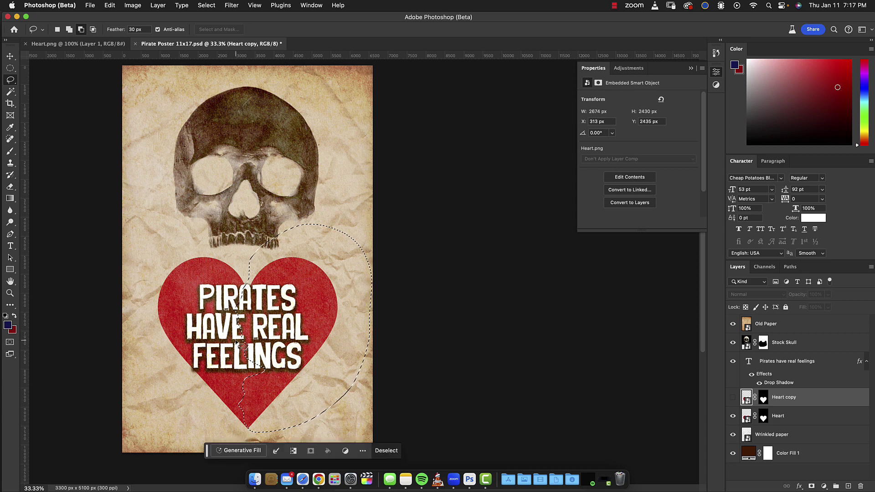
# - Set a 10 px feather and carve the jagged tear up the heart to its top notch
pyautogui.click(134, 30)
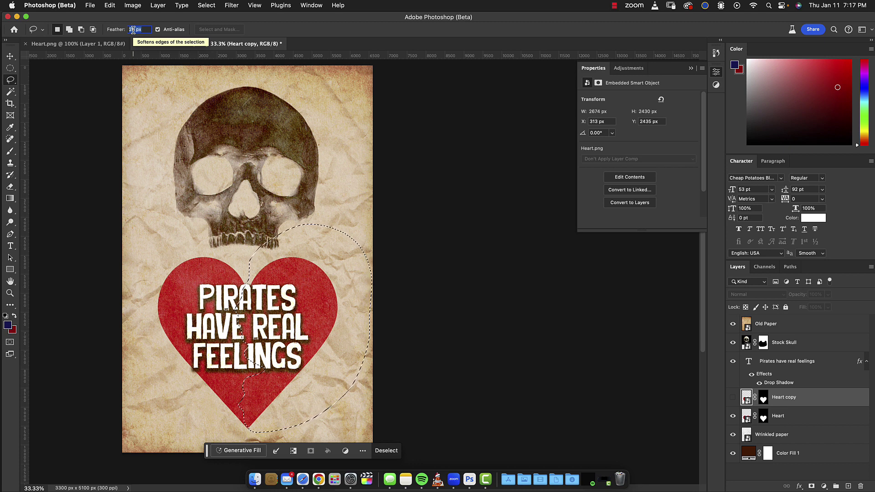
pyautogui.press('Up')
pyautogui.press('Up')
pyautogui.press('Up')
pyautogui.press('Up')
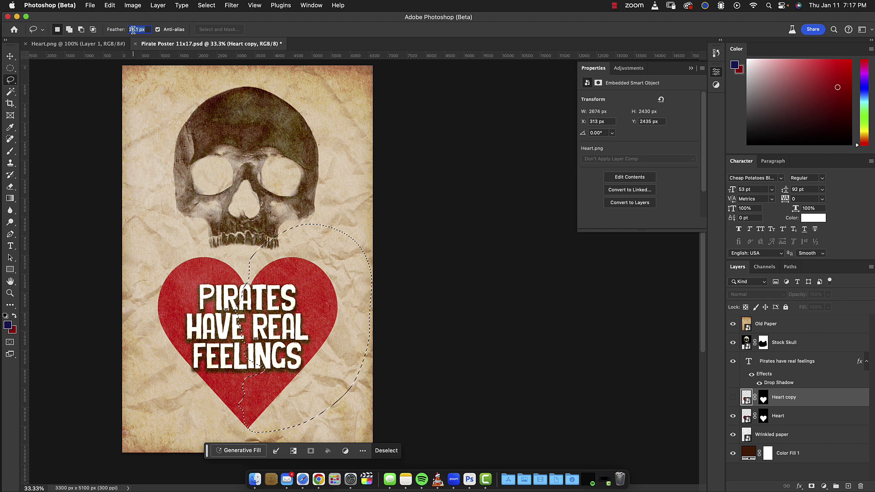
pyautogui.write('1')
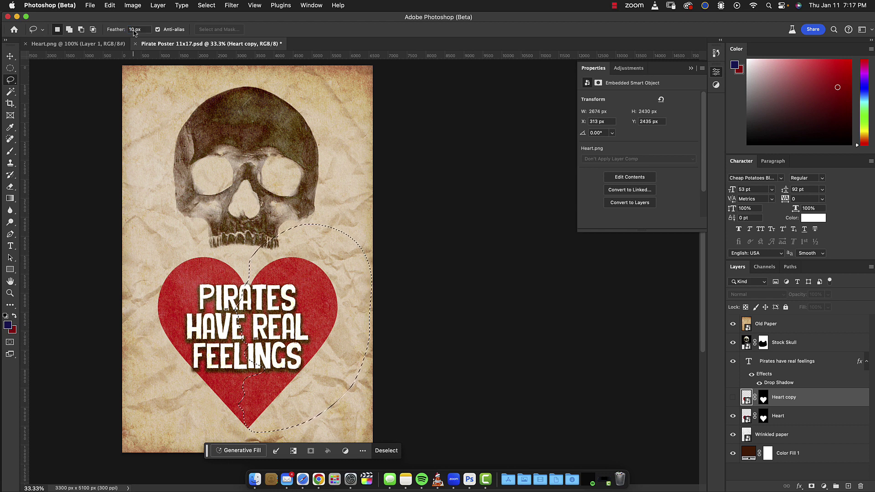
pyautogui.press('alt')
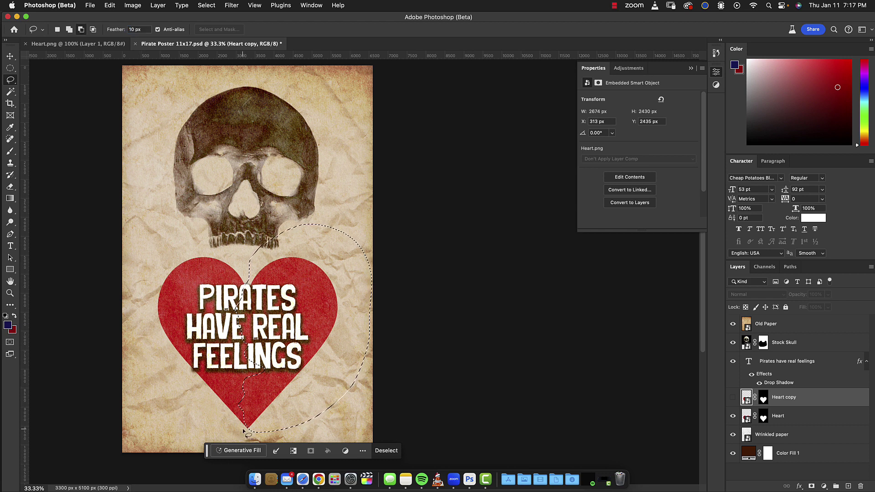
pyautogui.moveTo(240, 431); pyautogui.dragTo(225, 386)
pyautogui.moveTo(259, 414)
pyautogui.mouseDown()
pyautogui.moveTo(236, 389)
pyautogui.moveTo(250, 387)
pyautogui.moveTo(235, 377)
pyautogui.moveTo(253, 351)
pyautogui.mouseUp()
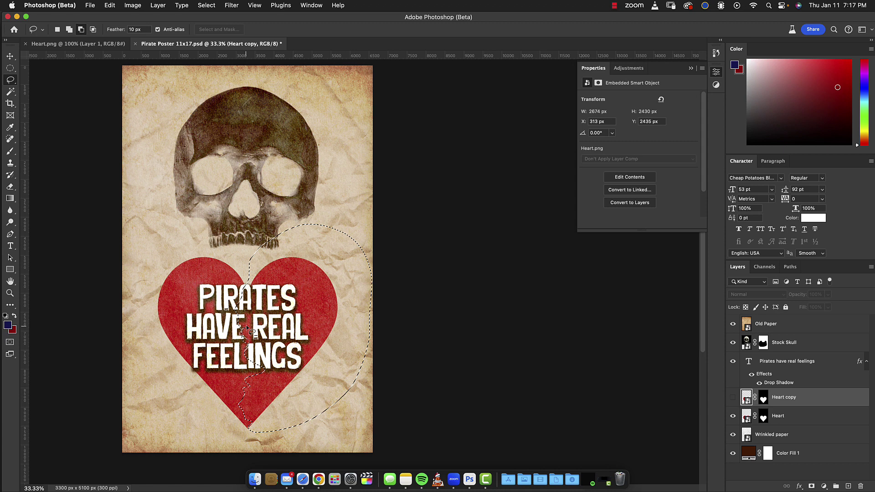
pyautogui.moveTo(243, 310); pyautogui.dragTo(259, 293)
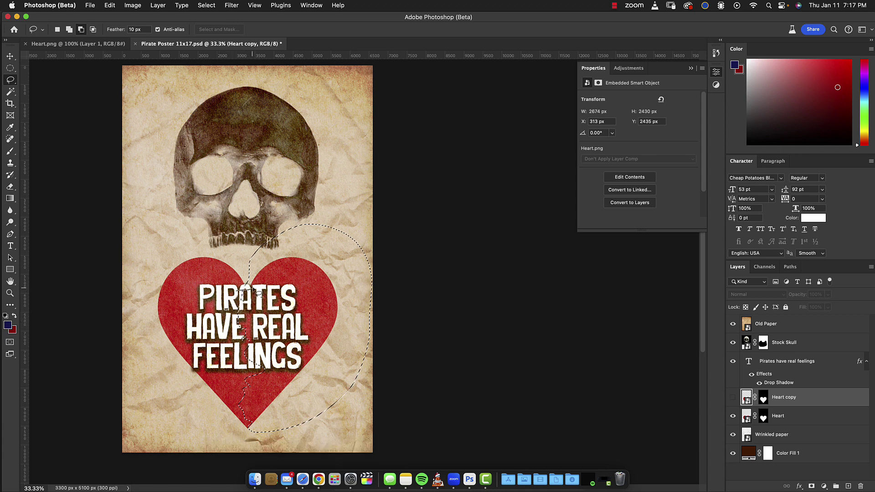
pyautogui.moveTo(235, 261)
pyautogui.mouseDown()
pyautogui.moveTo(249, 269)
pyautogui.moveTo(249, 285)
pyautogui.mouseUp()
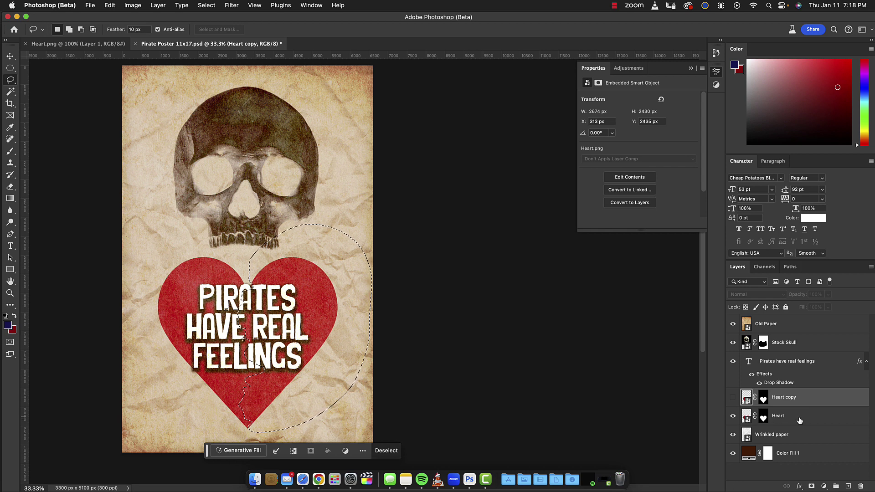
# - Fill the selection with black on the Heart layer mask, then deselect
pyautogui.click(800, 420)
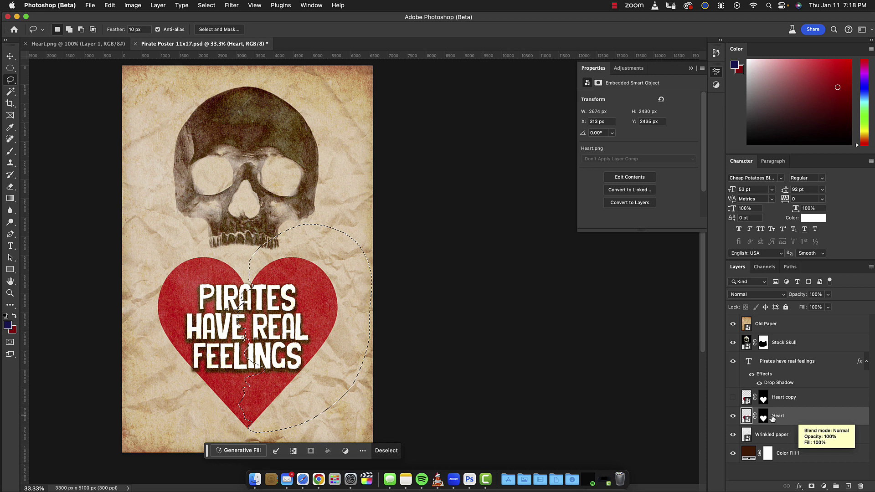
pyautogui.click(766, 417)
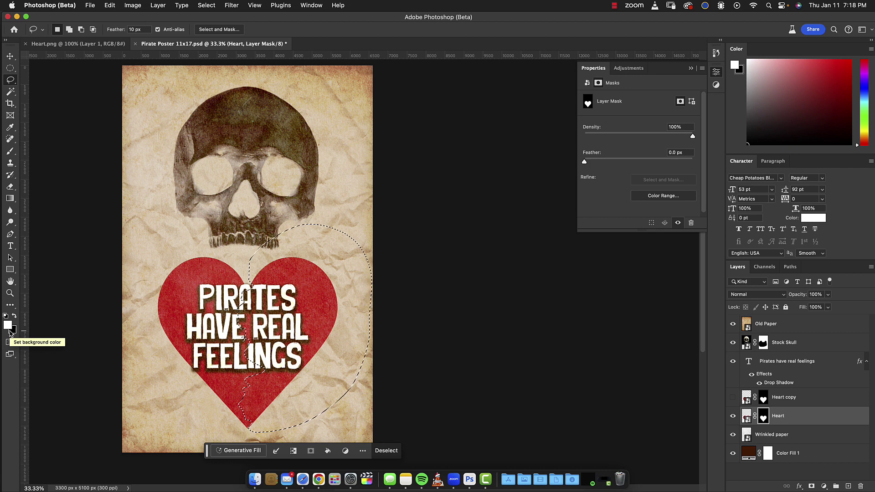
pyautogui.press('Delete')
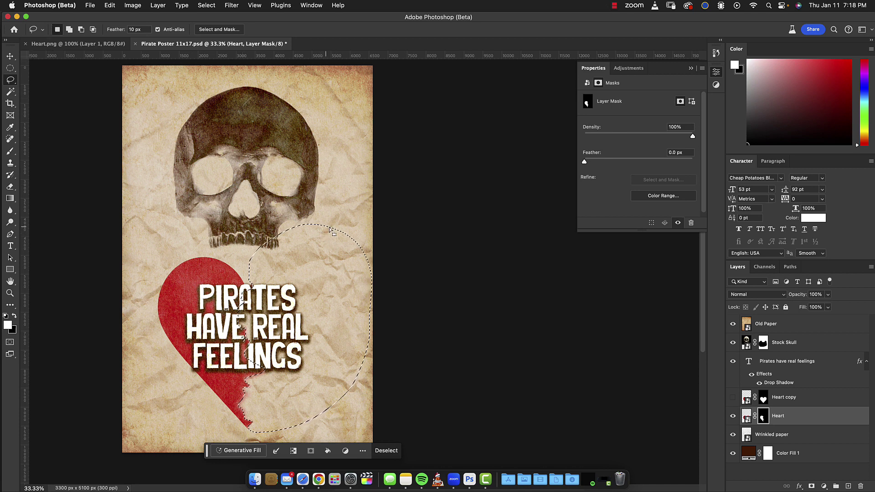
pyautogui.press('super+d')
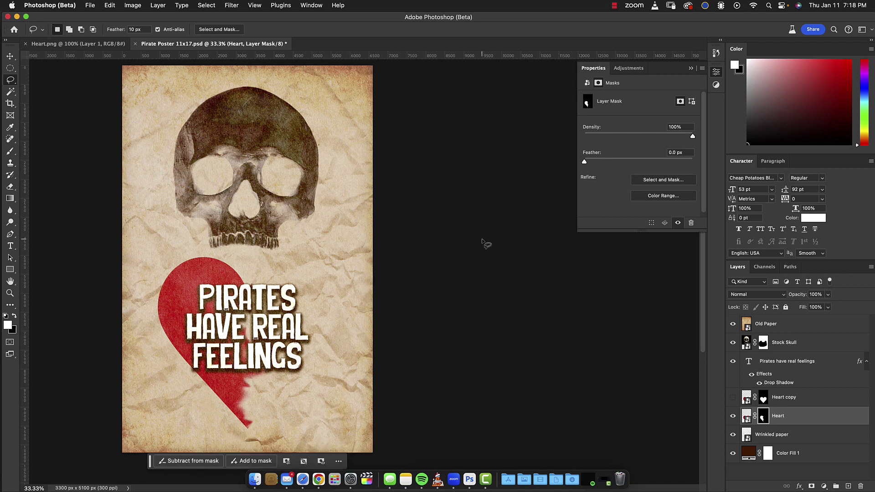
# - Move the torn half-heart left and rotate it -7.51° beneath the headline
pyautogui.click(746, 418)
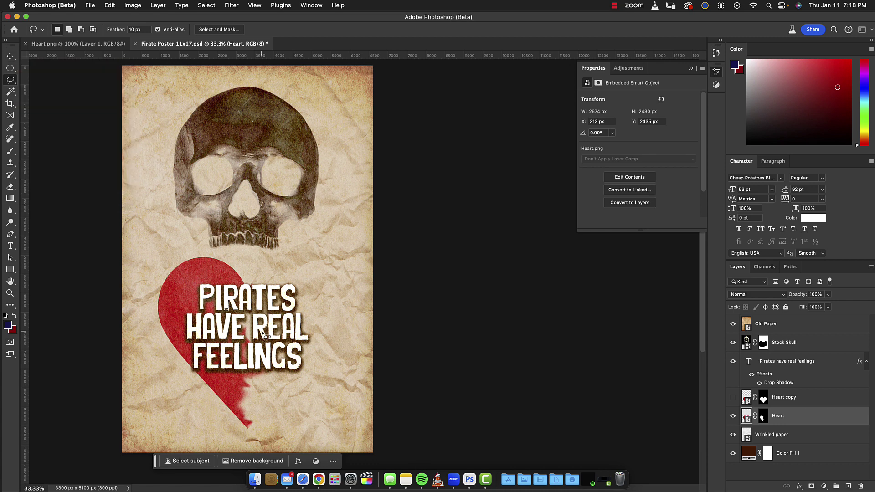
pyautogui.press('v')
pyautogui.moveTo(229, 322); pyautogui.dragTo(216, 323)
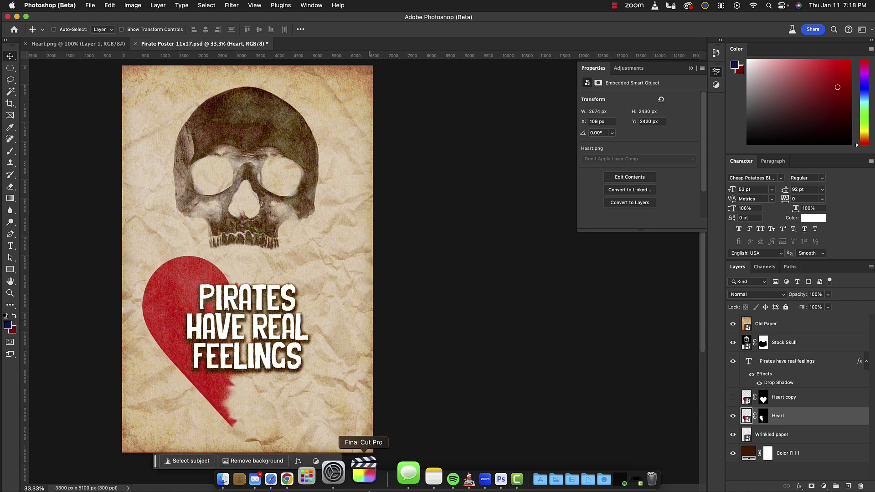
pyautogui.press('super+t')
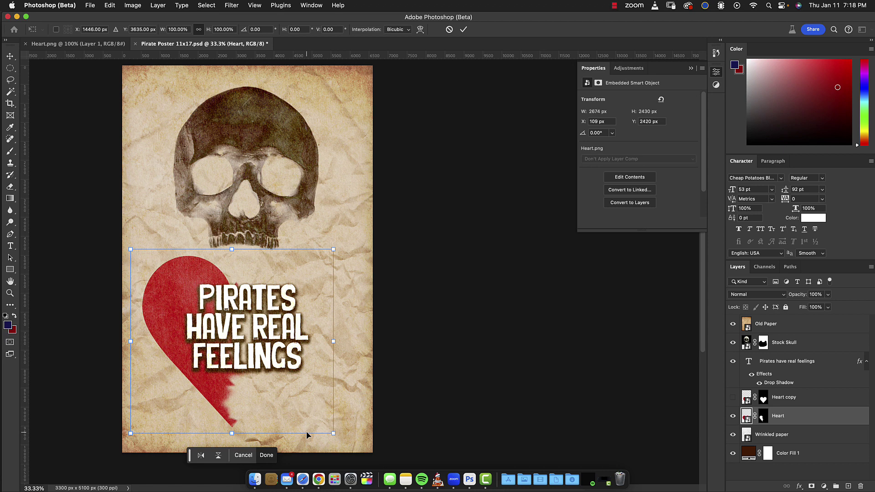
pyautogui.moveTo(352, 253); pyautogui.dragTo(341, 238)
pyautogui.moveTo(243, 355); pyautogui.dragTo(233, 349)
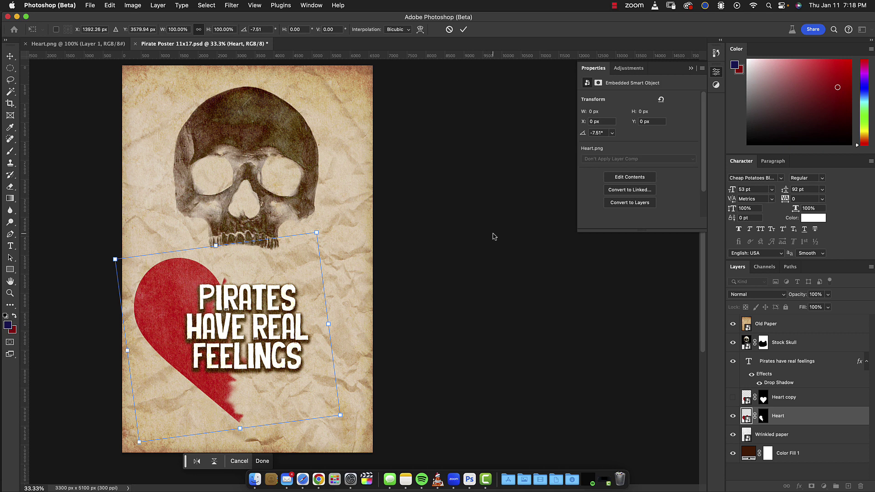
pyautogui.press('Return')
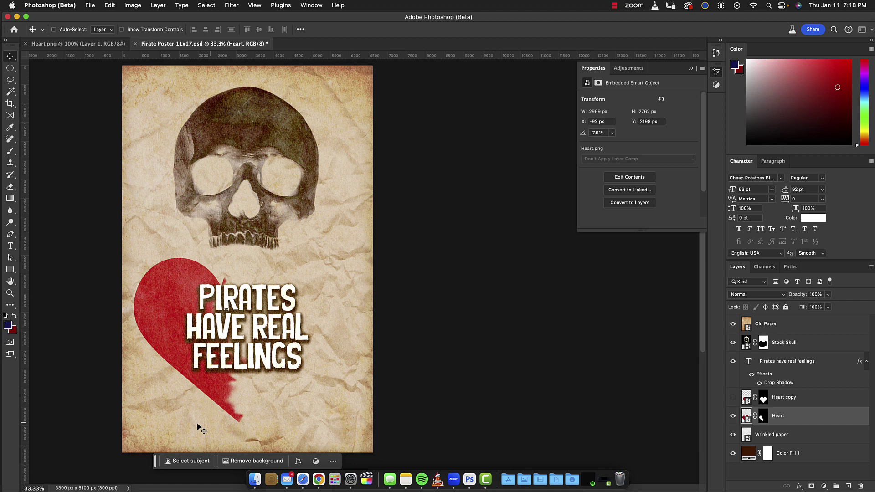
# - Lasso the stray red fragments along the tear, hide them on the Heart mask, and deselect
pyautogui.click(11, 81)
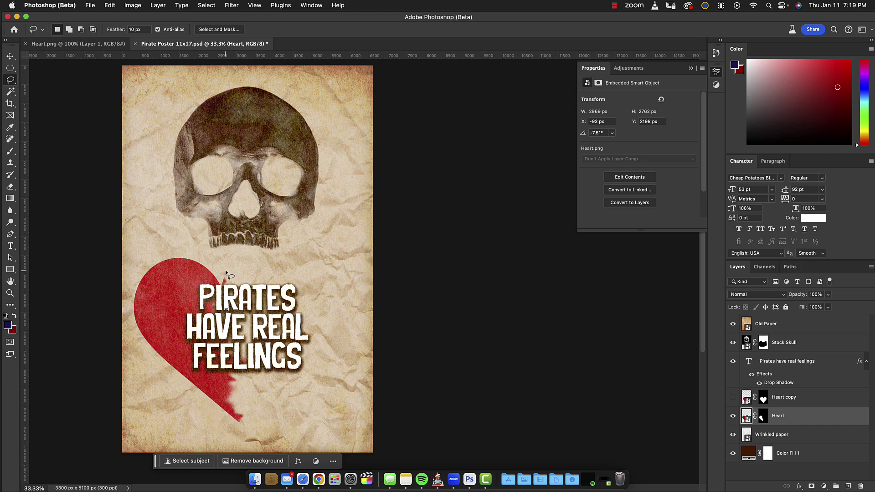
pyautogui.moveTo(226, 273)
pyautogui.mouseDown()
pyautogui.moveTo(211, 316)
pyautogui.moveTo(237, 334)
pyautogui.moveTo(214, 369)
pyautogui.moveTo(262, 395)
pyautogui.moveTo(322, 344)
pyautogui.moveTo(301, 278)
pyautogui.mouseUp()
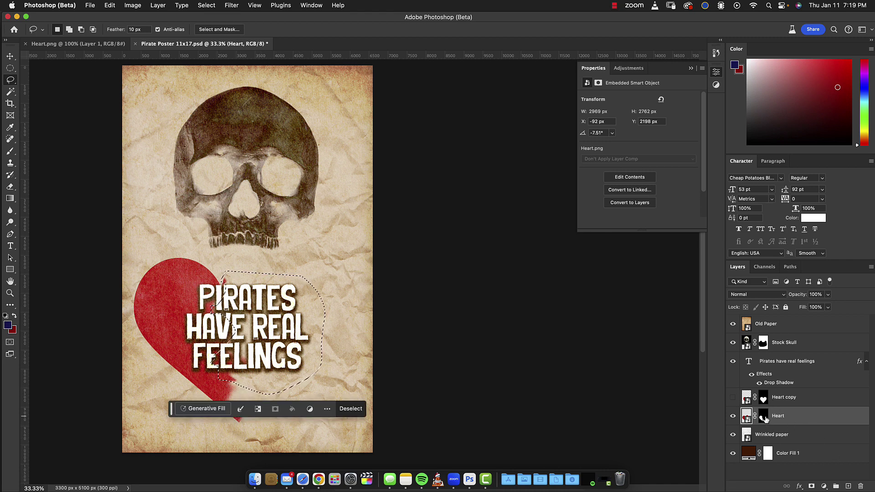
pyautogui.click(765, 420)
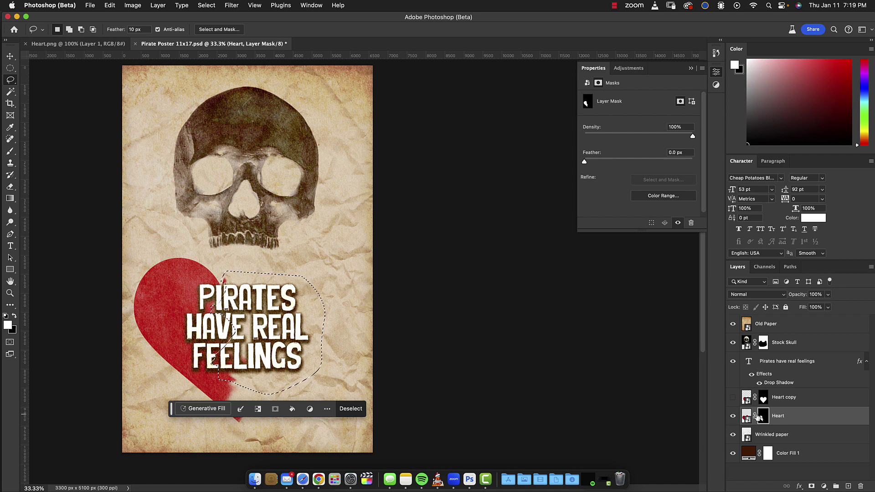
pyautogui.press('super+d')
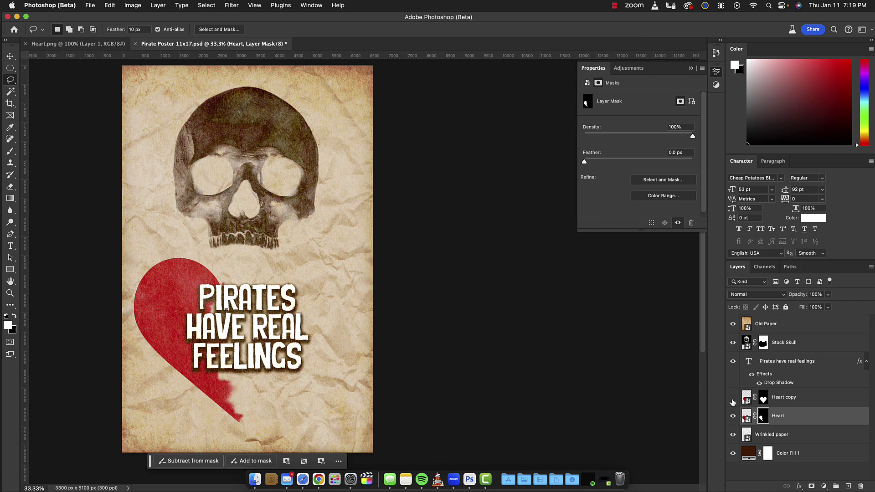
# - Make the Heart copy layer visible again and select it for editing
pyautogui.click(733, 397)
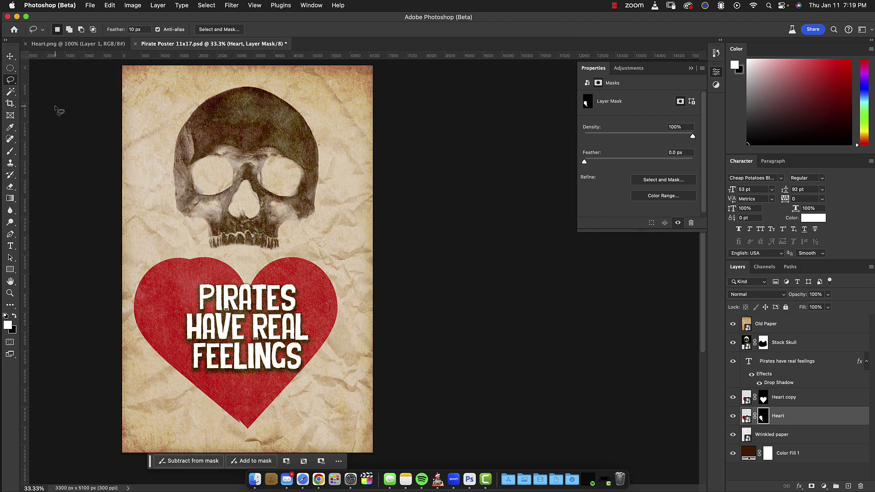
pyautogui.press('t')
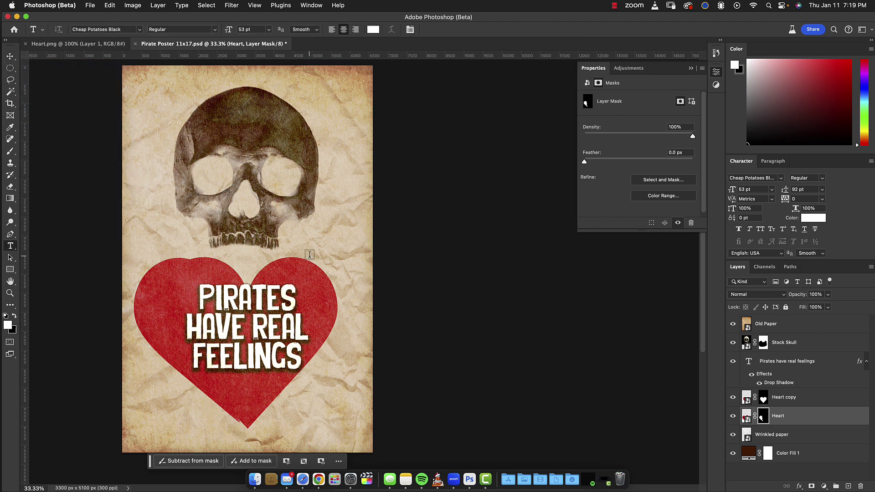
pyautogui.press('super+t')
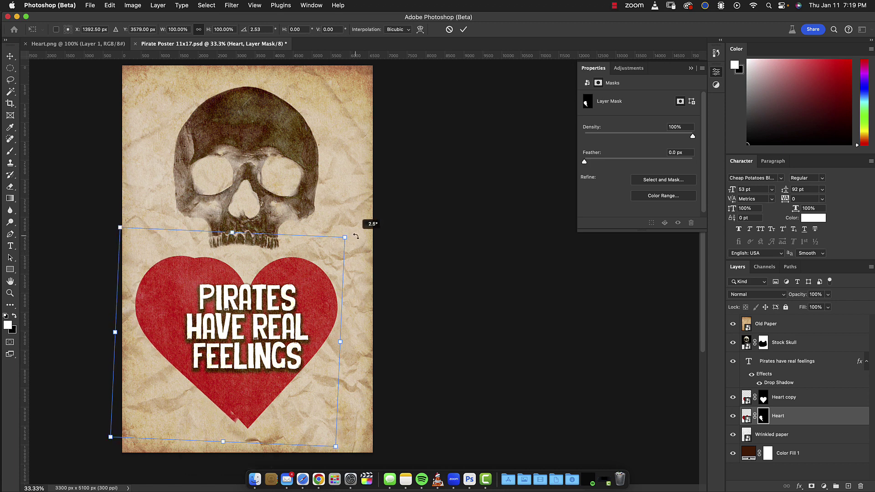
pyautogui.press('Escape')
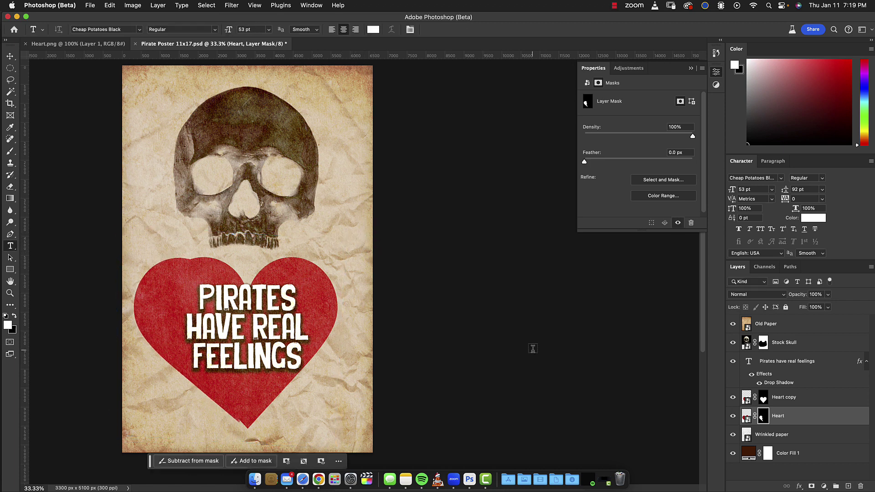
pyautogui.click(804, 399)
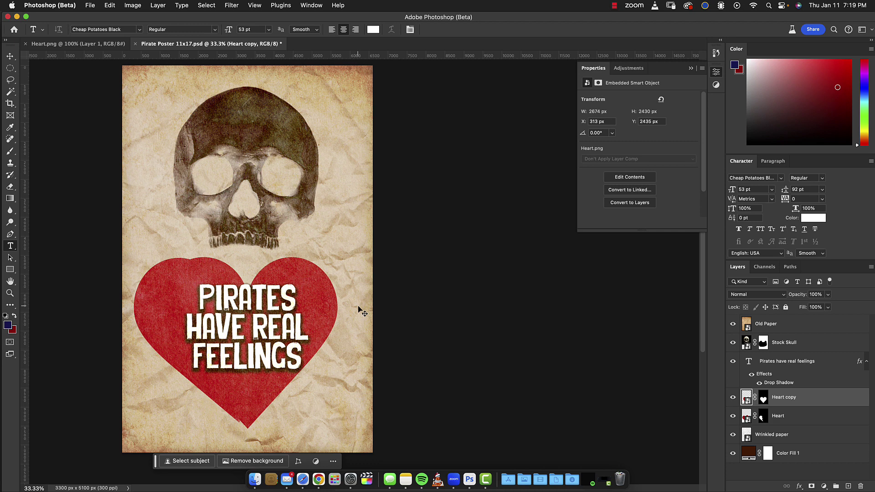
# - Rotate the Heart copy heart to 11.33° clockwise and shift it slightly right
pyautogui.press('super+t')
pyautogui.moveTo(358, 249); pyautogui.dragTo(376, 274)
pyautogui.moveTo(258, 374); pyautogui.dragTo(281, 369)
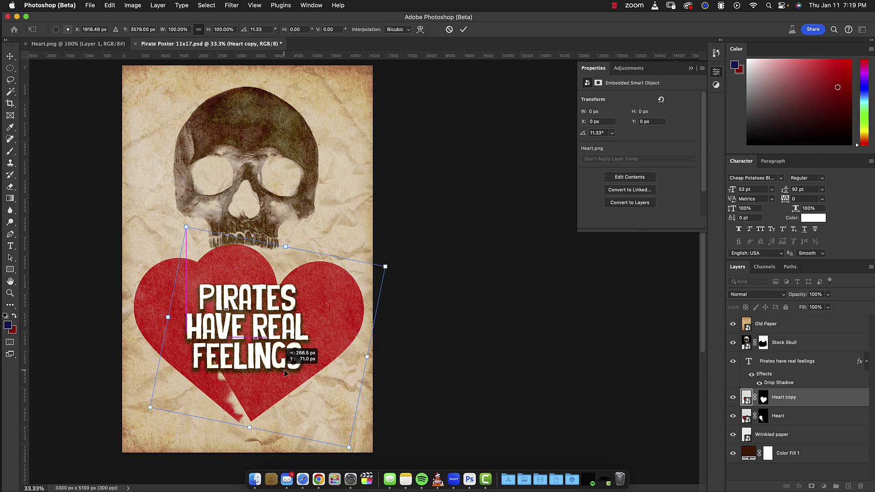
pyautogui.moveTo(284, 369); pyautogui.dragTo(286, 371)
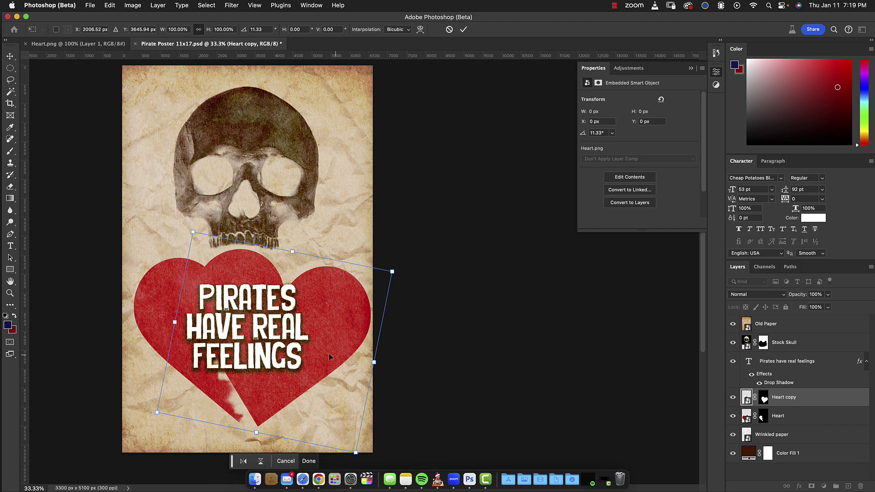
pyautogui.moveTo(329, 354); pyautogui.dragTo(327, 348)
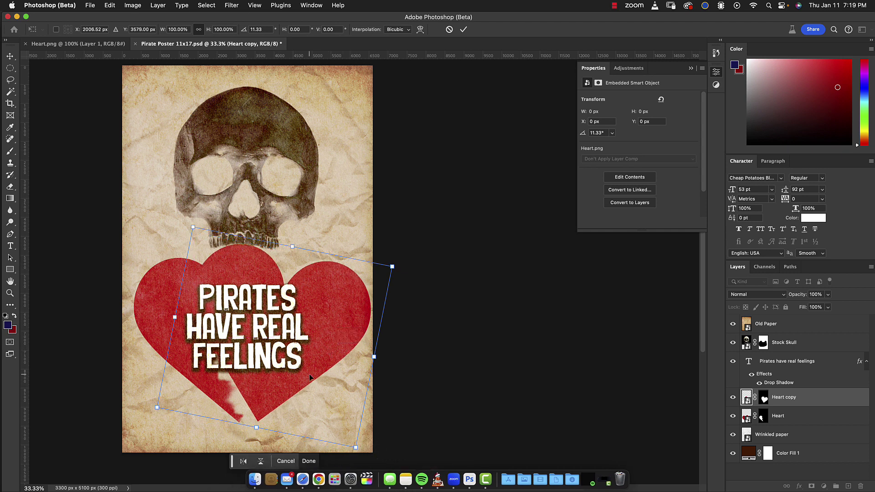
pyautogui.press('Left')
pyautogui.press('Left')
pyautogui.press('Left')
pyautogui.press('Left')
pyautogui.press('Left')
pyautogui.press('Left')
pyautogui.press('Left')
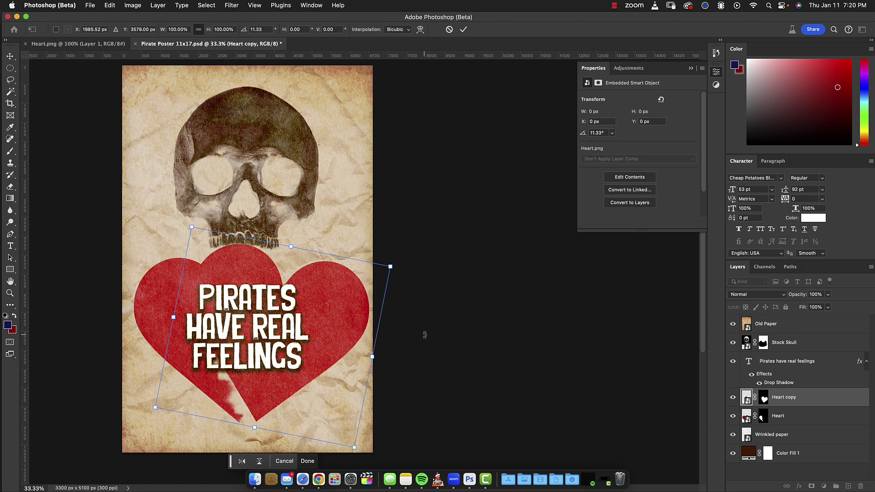
pyautogui.press('Return')
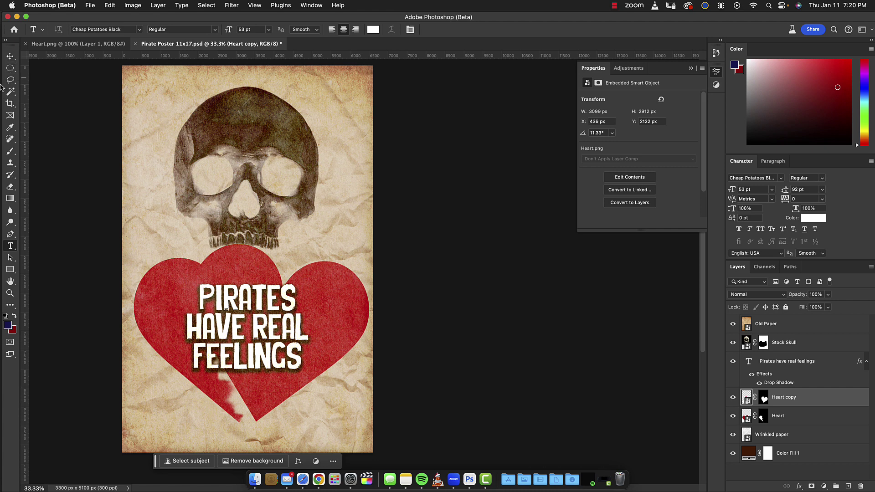
# - Lasso the tilted heart's left side and hide it on the Heart copy mask
pyautogui.click(10, 80)
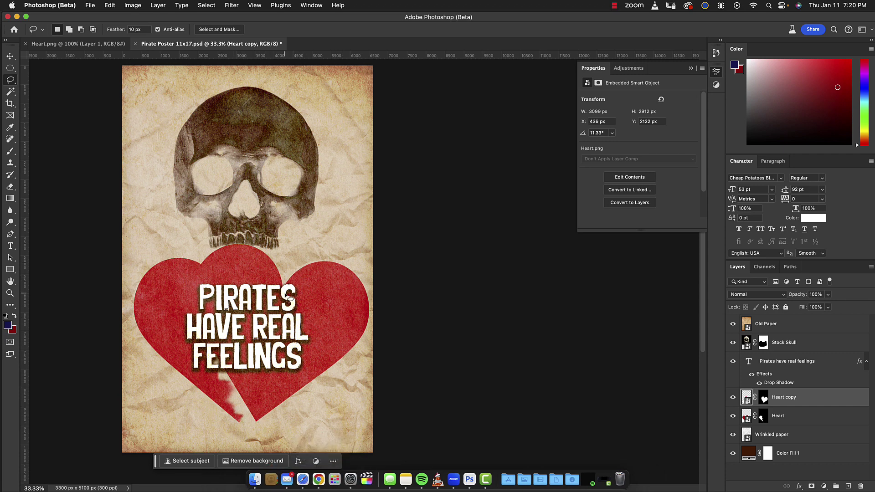
pyautogui.moveTo(284, 283)
pyautogui.mouseDown()
pyautogui.moveTo(293, 335)
pyautogui.moveTo(310, 343)
pyautogui.moveTo(282, 365)
pyautogui.mouseUp()
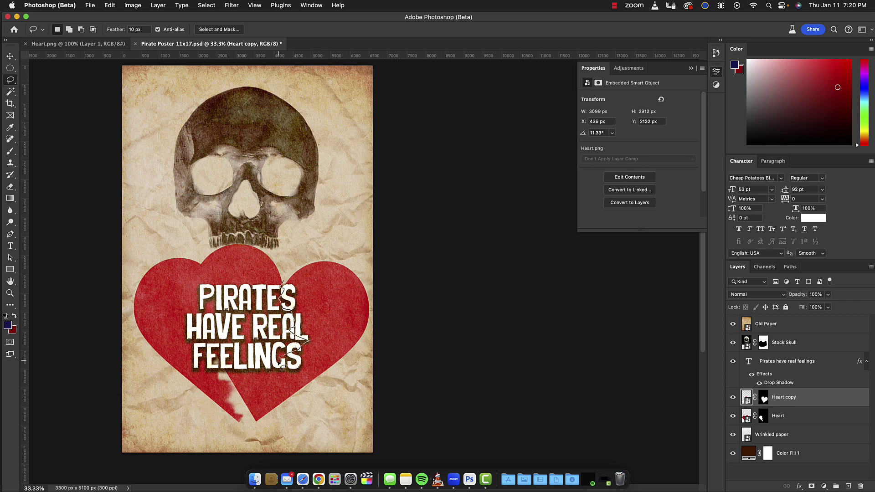
pyautogui.moveTo(272, 416)
pyautogui.mouseDown()
pyautogui.moveTo(260, 434)
pyautogui.moveTo(224, 415)
pyautogui.moveTo(182, 330)
pyautogui.moveTo(162, 220)
pyautogui.moveTo(205, 215)
pyautogui.moveTo(275, 241)
pyautogui.mouseUp()
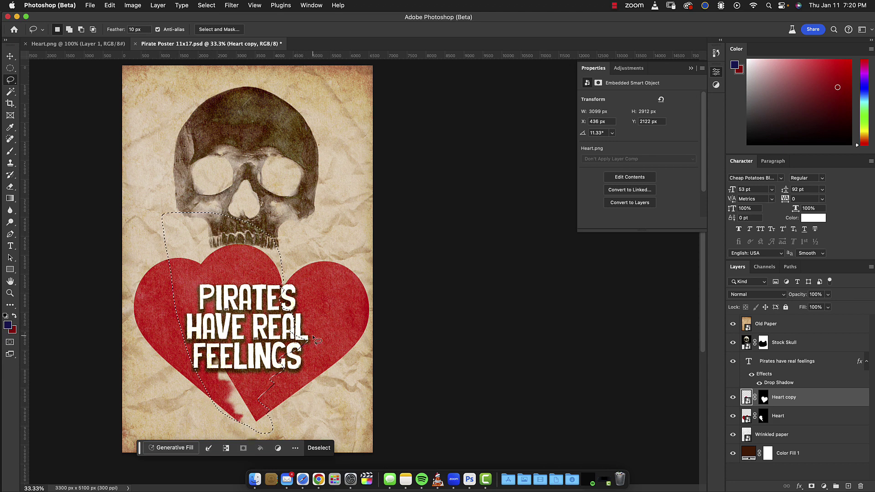
pyautogui.click(764, 399)
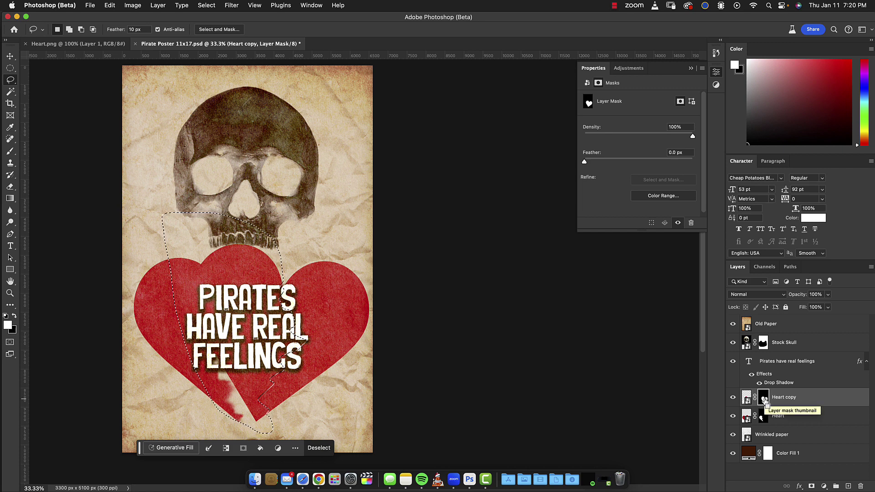
pyautogui.press('BackSpace')
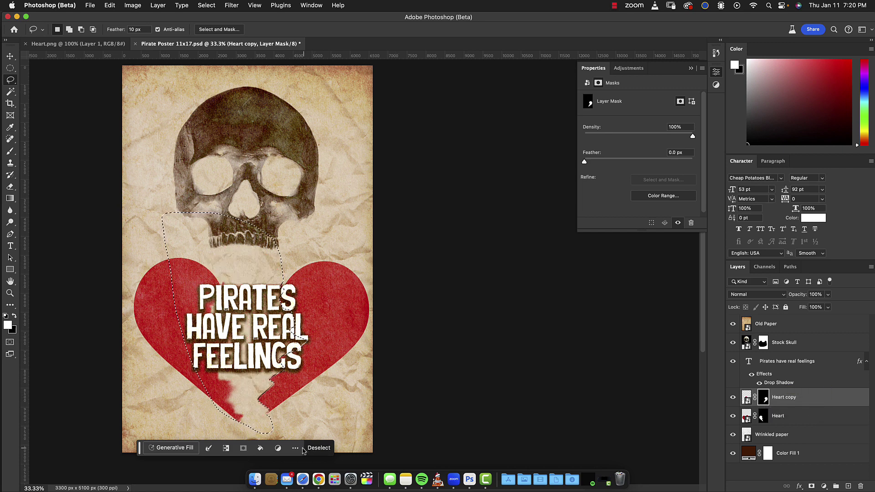
pyautogui.moveTo(278, 282)
pyautogui.mouseDown()
pyautogui.moveTo(300, 297)
pyautogui.moveTo(298, 278)
pyautogui.moveTo(280, 293)
pyautogui.mouseUp()
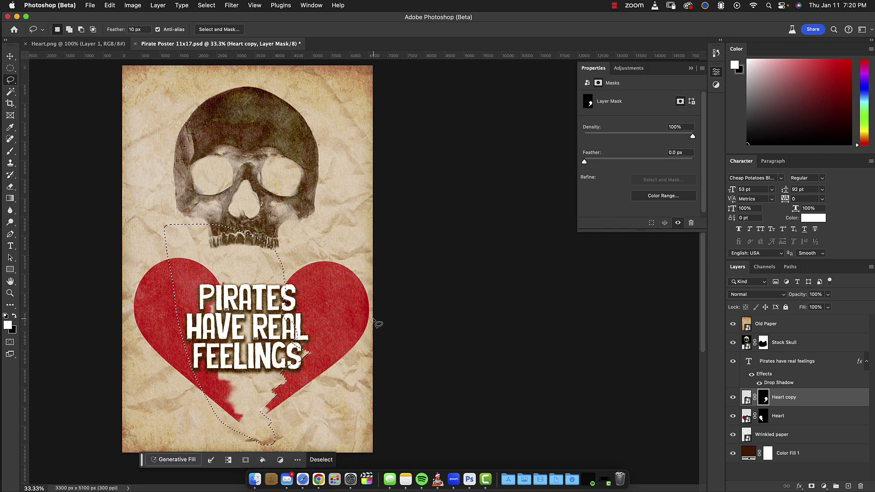
pyautogui.press('super+d')
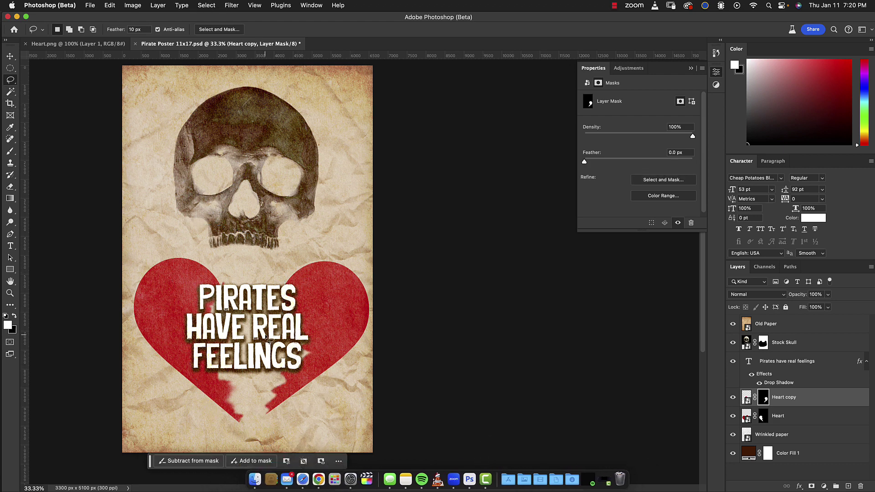
# - Add jagged patches near REAL and FEELINGS to the selection and fill them on the mask to reveal the heart
pyautogui.moveTo(269, 340)
pyautogui.mouseDown()
pyautogui.moveTo(237, 365)
pyautogui.moveTo(272, 352)
pyautogui.moveTo(267, 344)
pyautogui.moveTo(295, 347)
pyautogui.moveTo(269, 341)
pyautogui.mouseUp()
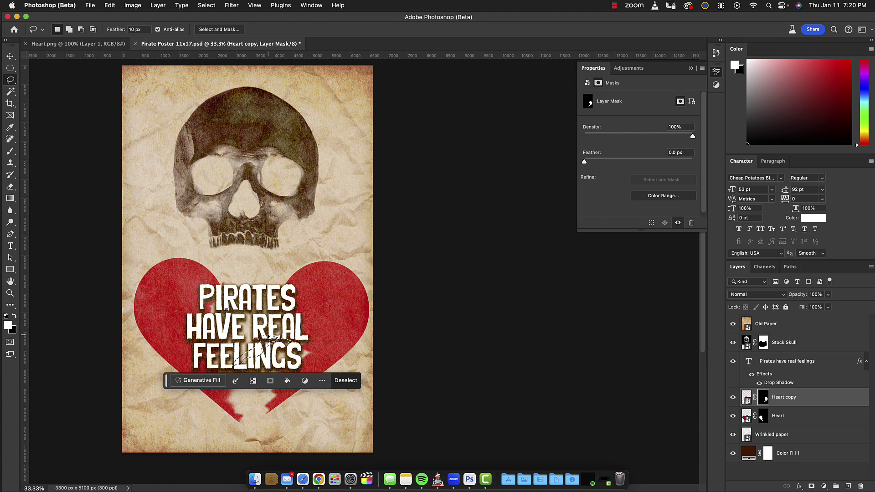
pyautogui.press('shift')
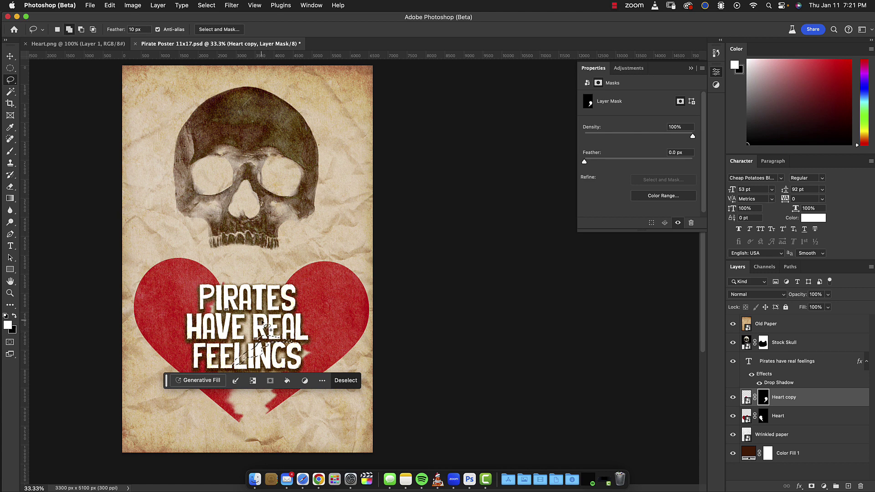
pyautogui.moveTo(262, 322)
pyautogui.mouseDown()
pyautogui.moveTo(238, 325)
pyautogui.moveTo(271, 319)
pyautogui.moveTo(257, 305)
pyautogui.moveTo(282, 295)
pyautogui.moveTo(274, 296)
pyautogui.mouseUp()
pyautogui.moveTo(255, 395)
pyautogui.mouseDown()
pyautogui.moveTo(250, 404)
pyautogui.moveTo(262, 408)
pyautogui.moveTo(252, 385)
pyautogui.moveTo(241, 391)
pyautogui.moveTo(277, 384)
pyautogui.mouseUp()
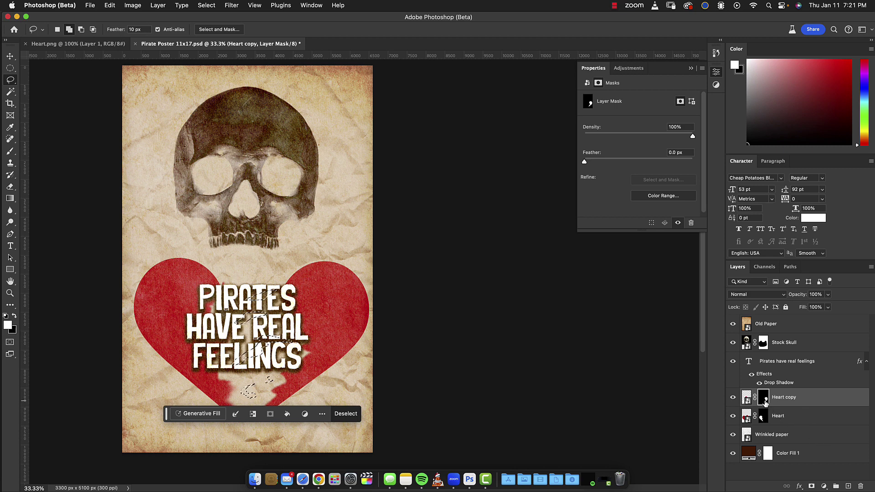
pyautogui.press('x')
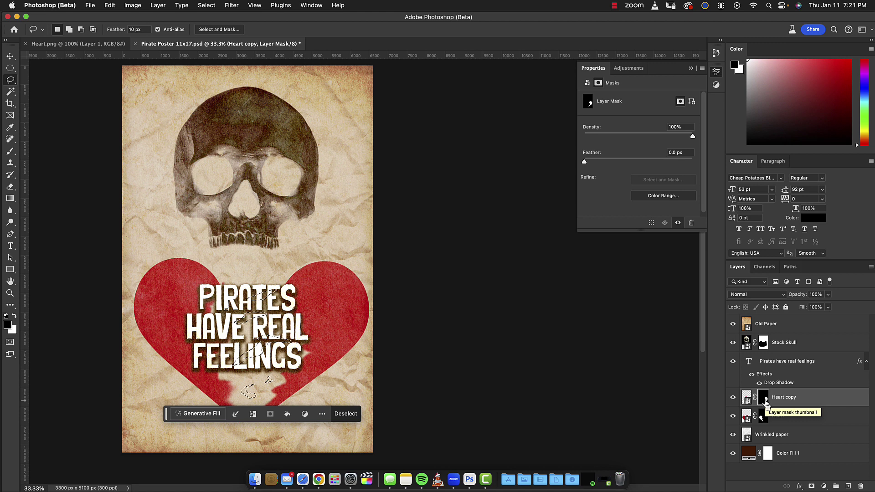
pyautogui.press('super+BackSpace')
pyautogui.press('super+d')
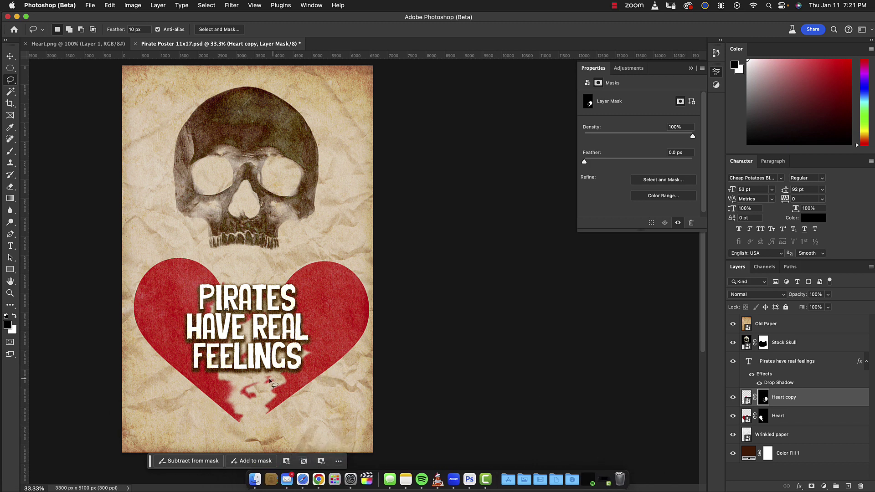
# - Select jagged areas near S, E and A, HAVE and FEELINGS, then adjust the selection's feather
pyautogui.moveTo(291, 375)
pyautogui.mouseDown()
pyautogui.moveTo(283, 376)
pyautogui.moveTo(291, 376)
pyautogui.mouseUp()
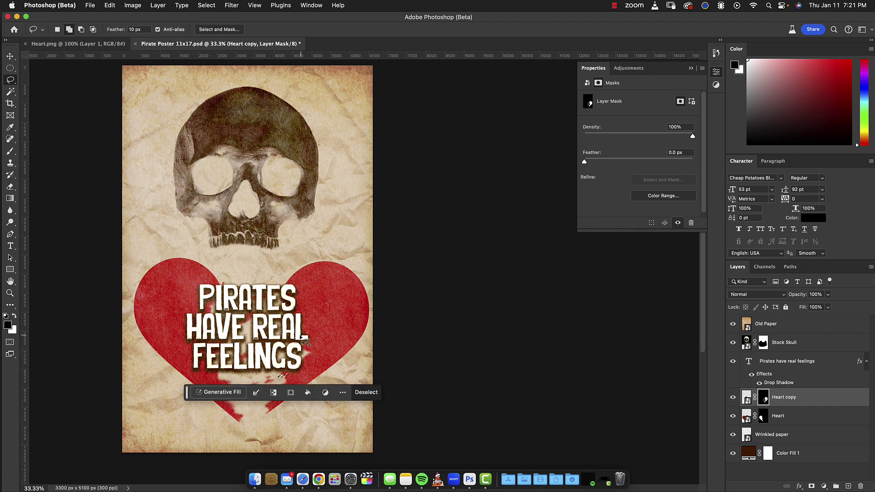
pyautogui.moveTo(301, 340)
pyautogui.mouseDown()
pyautogui.moveTo(278, 356)
pyautogui.moveTo(301, 341)
pyautogui.mouseUp()
pyautogui.moveTo(294, 300)
pyautogui.mouseDown()
pyautogui.moveTo(268, 322)
pyautogui.moveTo(286, 315)
pyautogui.mouseUp()
pyautogui.moveTo(198, 326)
pyautogui.mouseDown()
pyautogui.moveTo(244, 338)
pyautogui.moveTo(214, 338)
pyautogui.mouseUp()
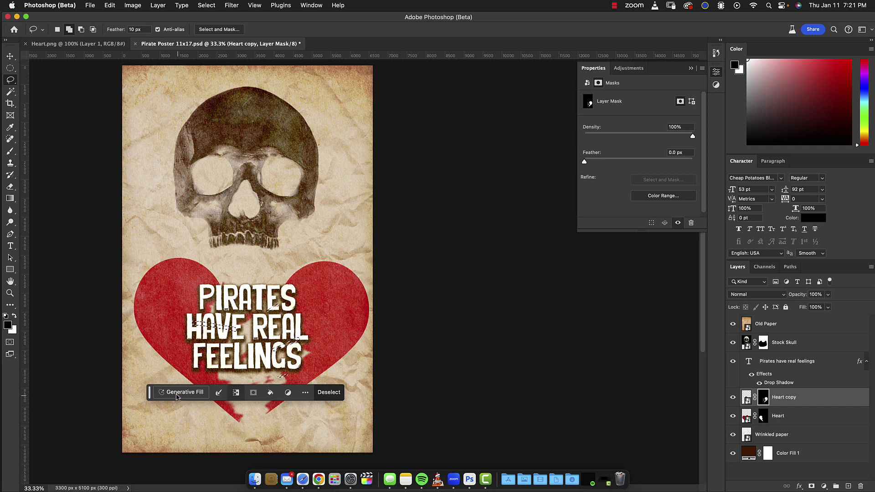
pyautogui.moveTo(212, 348)
pyautogui.mouseDown()
pyautogui.moveTo(246, 349)
pyautogui.moveTo(262, 362)
pyautogui.moveTo(211, 347)
pyautogui.mouseUp()
pyautogui.moveTo(221, 379)
pyautogui.mouseDown()
pyautogui.moveTo(249, 379)
pyautogui.moveTo(221, 379)
pyautogui.mouseUp()
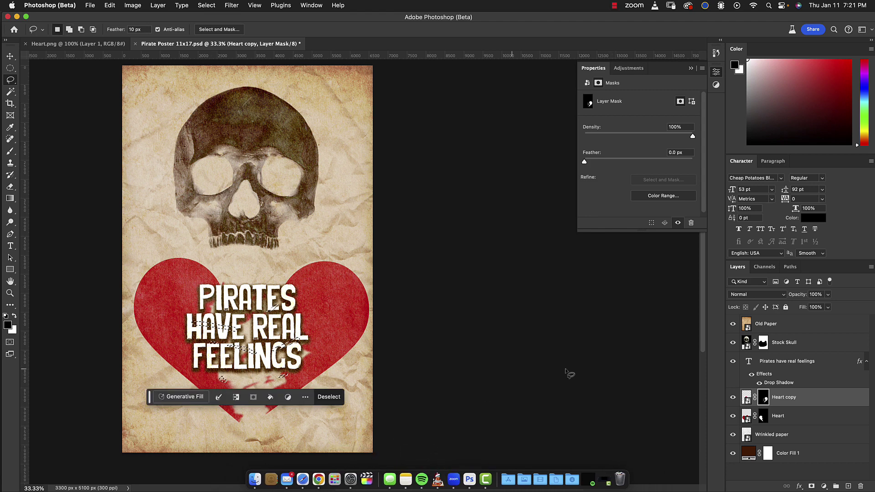
pyautogui.click(139, 29)
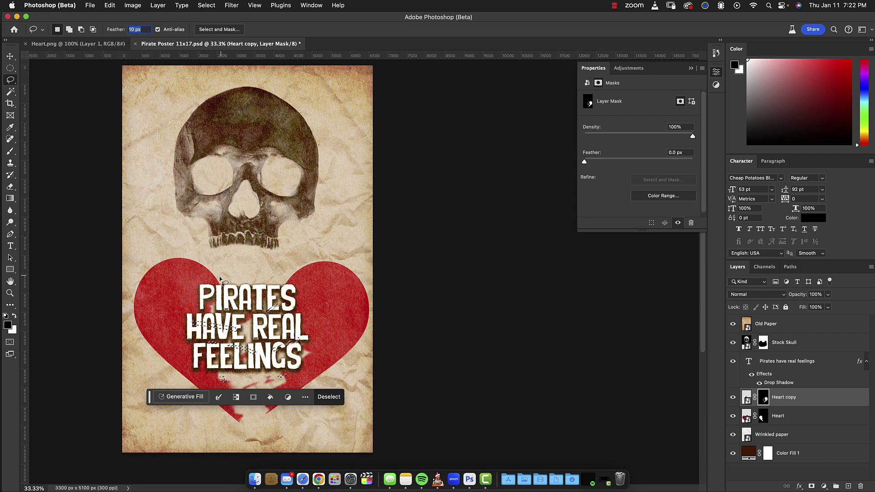
# - Lasso a jagged area just under FEELINGS on the top heart
pyautogui.press('shift')
pyautogui.moveTo(222, 378)
pyautogui.mouseDown()
pyautogui.moveTo(245, 380)
pyautogui.moveTo(217, 382)
pyautogui.mouseUp()
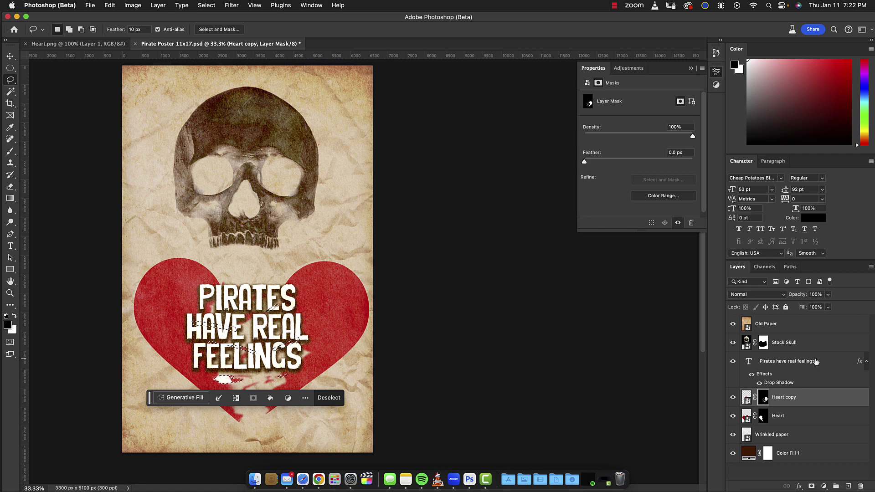
pyautogui.click(221, 373)
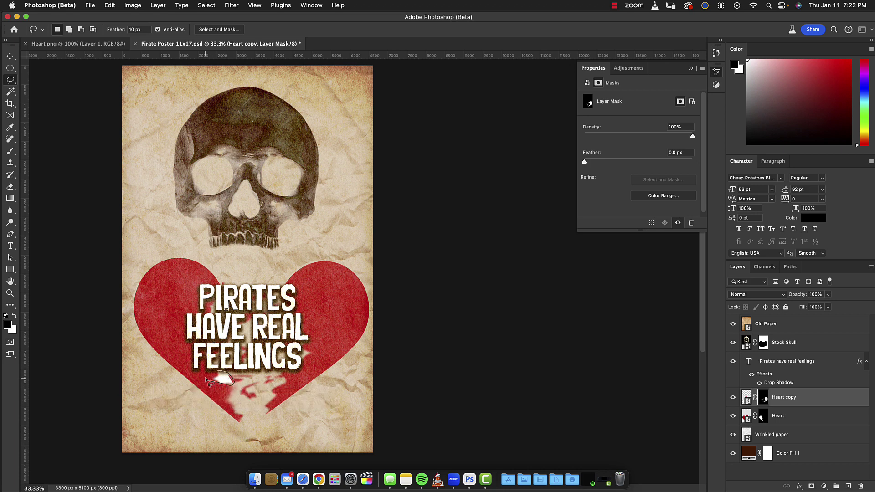
pyautogui.moveTo(207, 375); pyautogui.dragTo(206, 374)
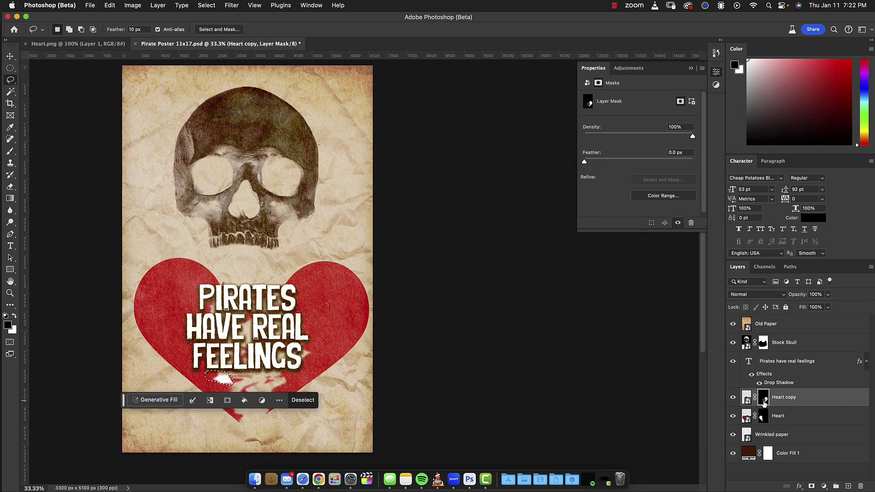
# - Re-enable the Heart copy mask, make white the foreground colour, and deselect
pyautogui.keyDown('shift'); pyautogui.click(764, 400); pyautogui.keyUp('shift')
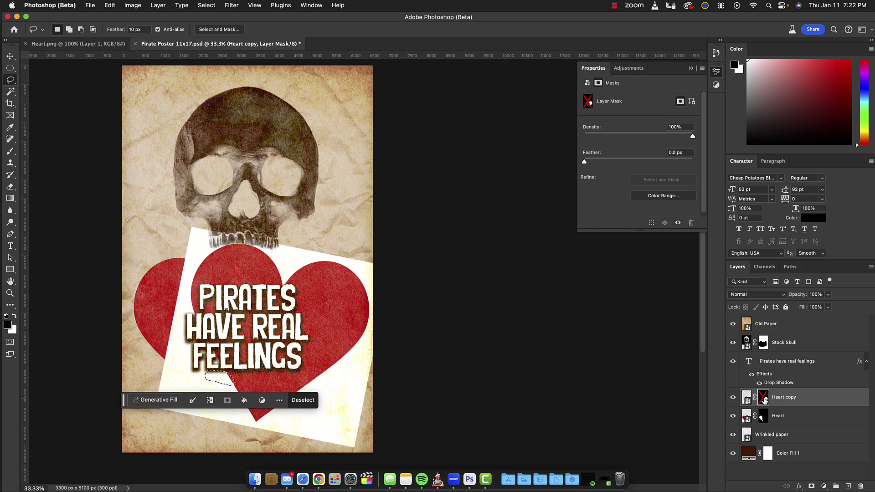
pyautogui.keyDown('shift'); pyautogui.click(764, 400); pyautogui.keyUp('shift')
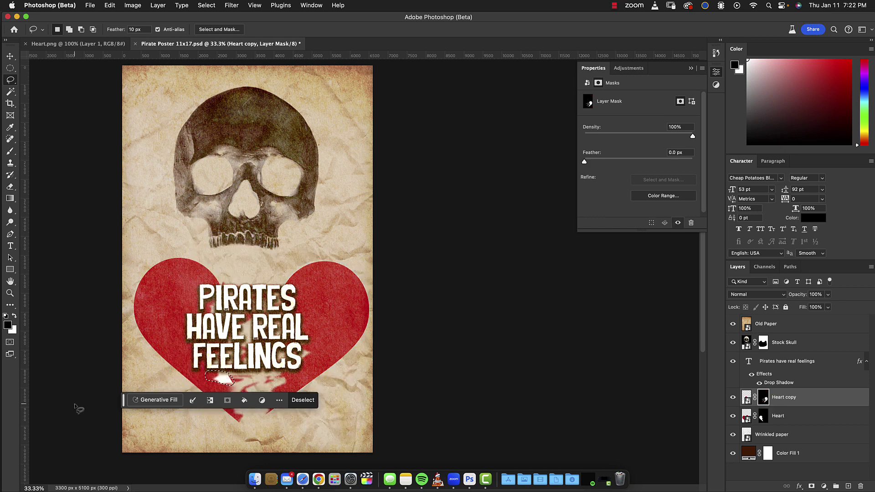
pyautogui.press('x')
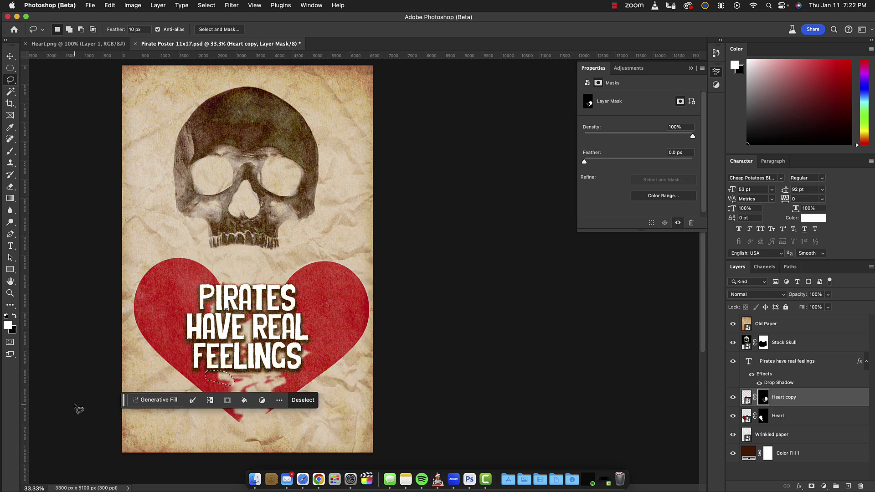
pyautogui.press('super+d')
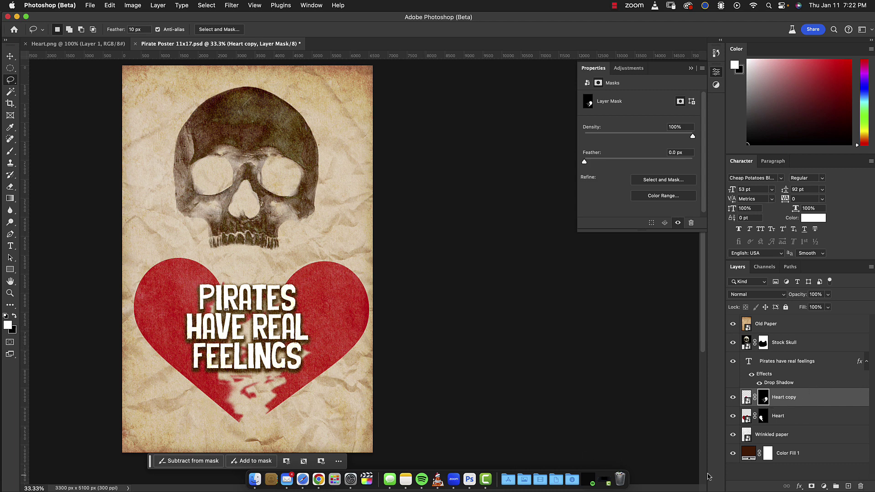
# - Add a Multiply drop shadow to Heart copy: 100% opacity, 33 px distance, 0% spread, 101 px size
pyautogui.click(799, 487)
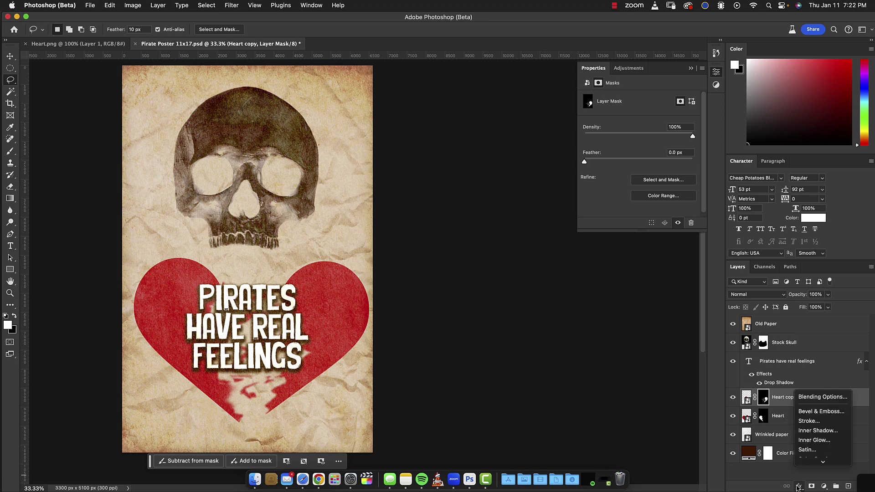
pyautogui.moveTo(823, 461)
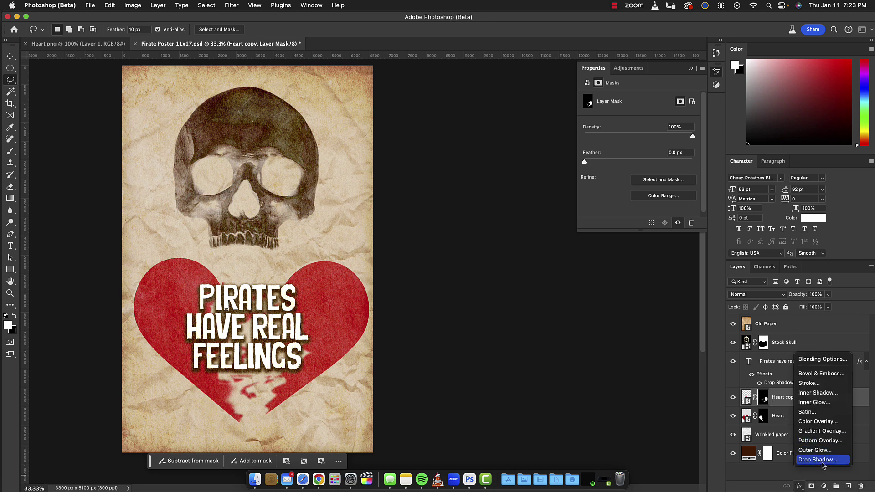
pyautogui.click(822, 462)
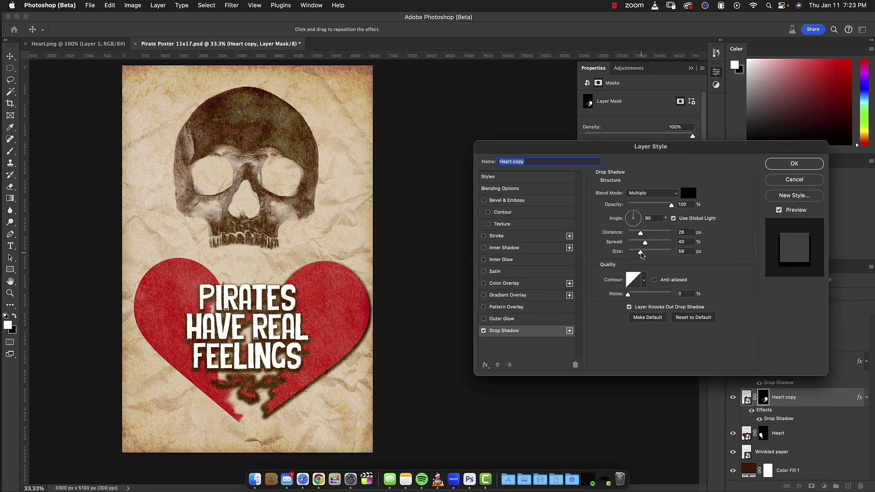
pyautogui.moveTo(641, 253)
pyautogui.mouseDown()
pyautogui.moveTo(628, 257)
pyautogui.moveTo(643, 245)
pyautogui.moveTo(631, 254)
pyautogui.moveTo(648, 253)
pyautogui.moveTo(628, 248)
pyautogui.mouseUp()
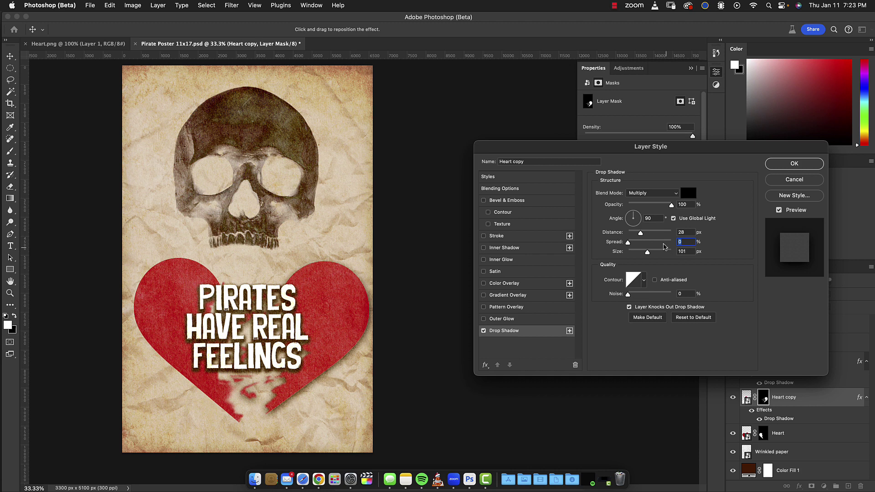
pyautogui.moveTo(640, 233); pyautogui.dragTo(643, 235)
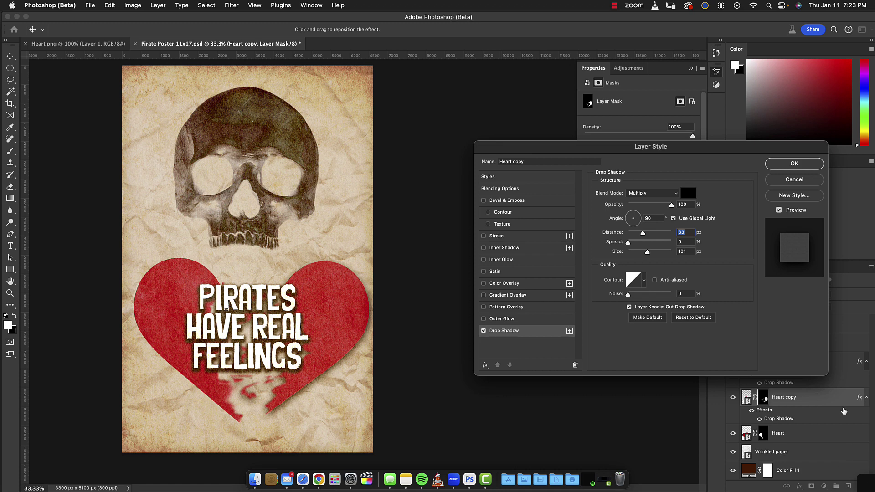
pyautogui.click(795, 164)
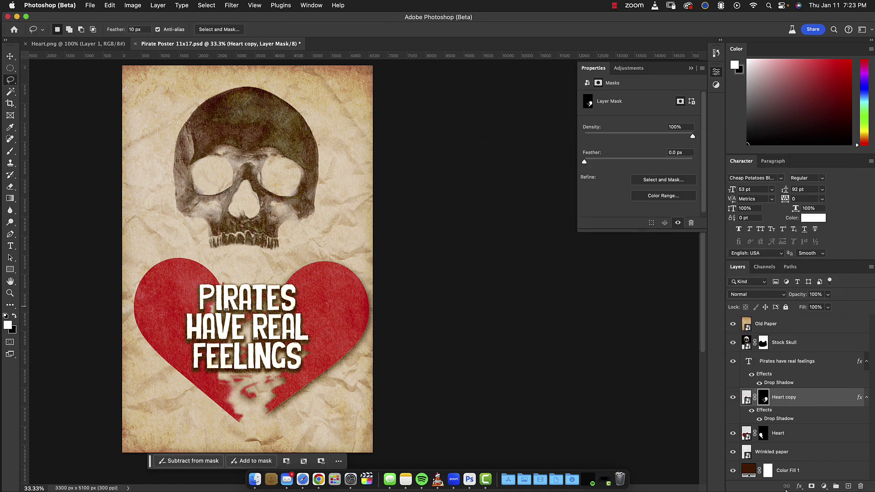
# - Give the Heart layer a drop shadow with the same settings
pyautogui.click(763, 435)
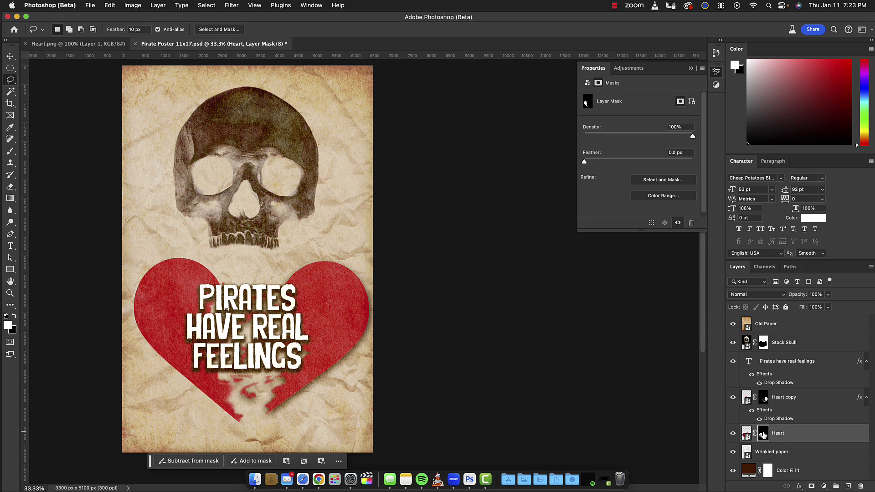
pyautogui.click(799, 486)
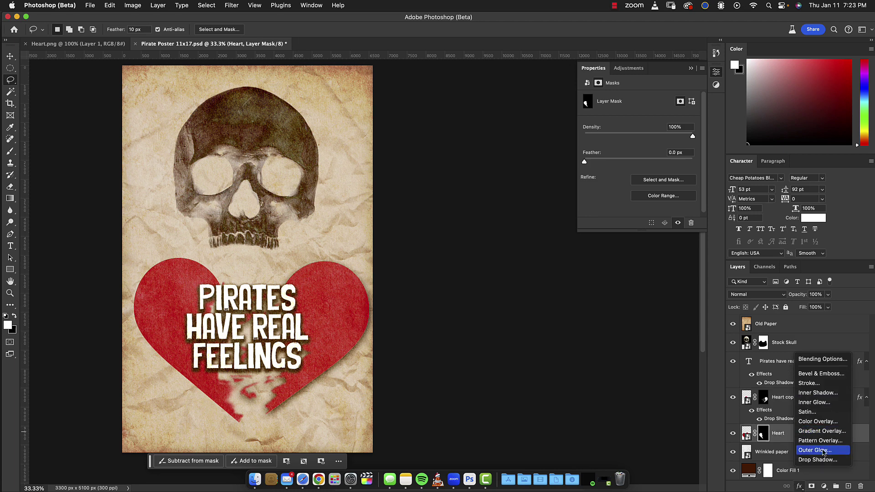
pyautogui.click(826, 460)
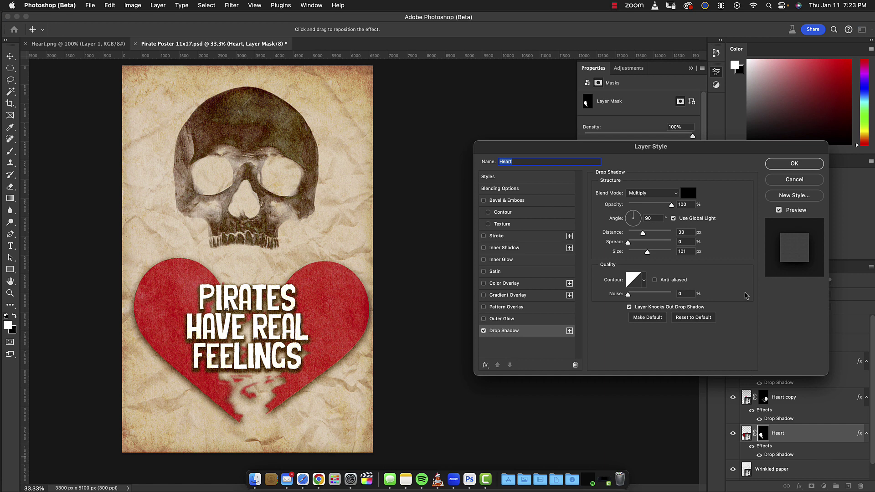
pyautogui.click(795, 162)
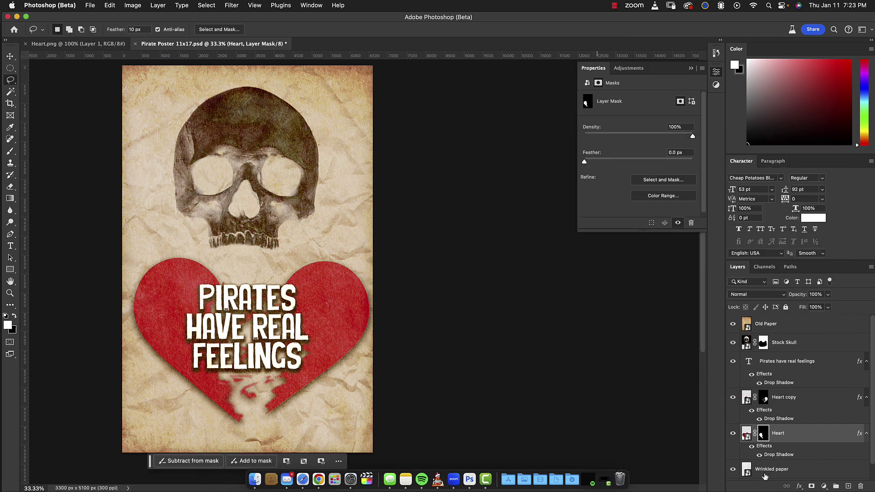
# - Toggle the Heart layer's shadow off and on to compare the result
pyautogui.click(752, 447)
pyautogui.click(752, 447)
pyautogui.click(752, 447)
pyautogui.click(751, 446)
# - Undo the accidental vector mask on Heart and select the Old Paper layer
pyautogui.click(812, 486)
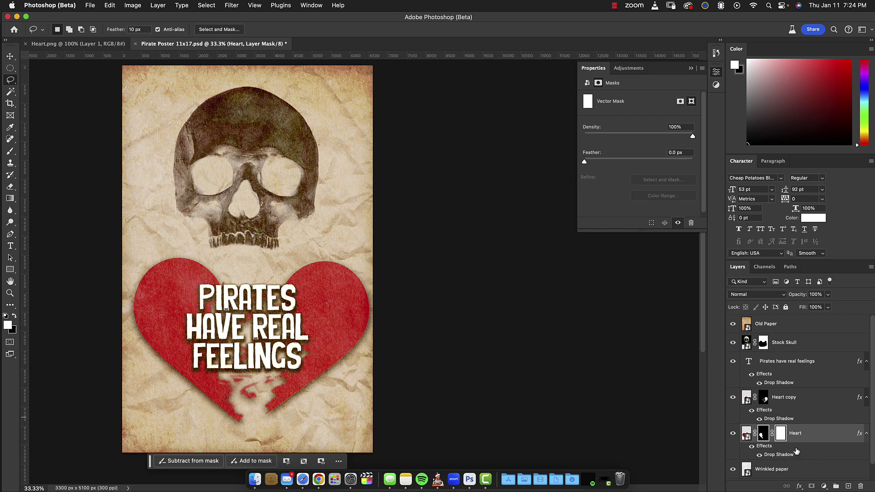
pyautogui.press('super+z')
pyautogui.click(863, 322)
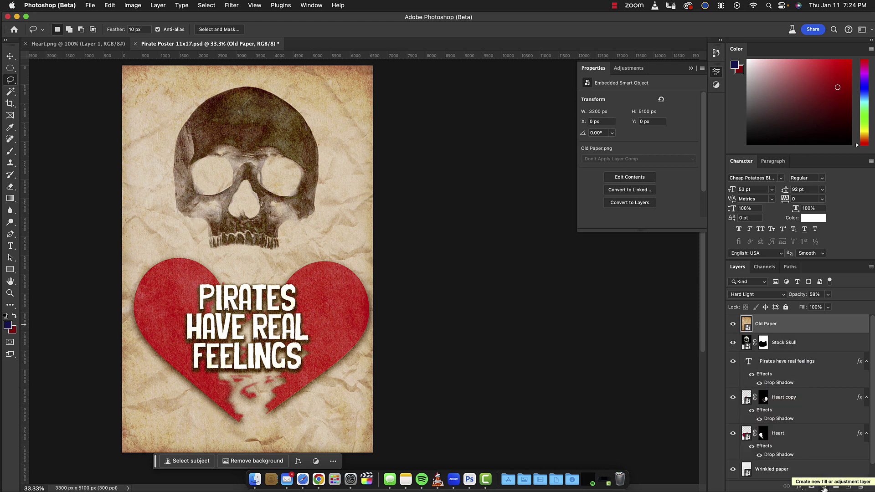
# - Add a Brightness/Contrast adjustment layer with brightness -103 and contrast 38
pyautogui.click(824, 487)
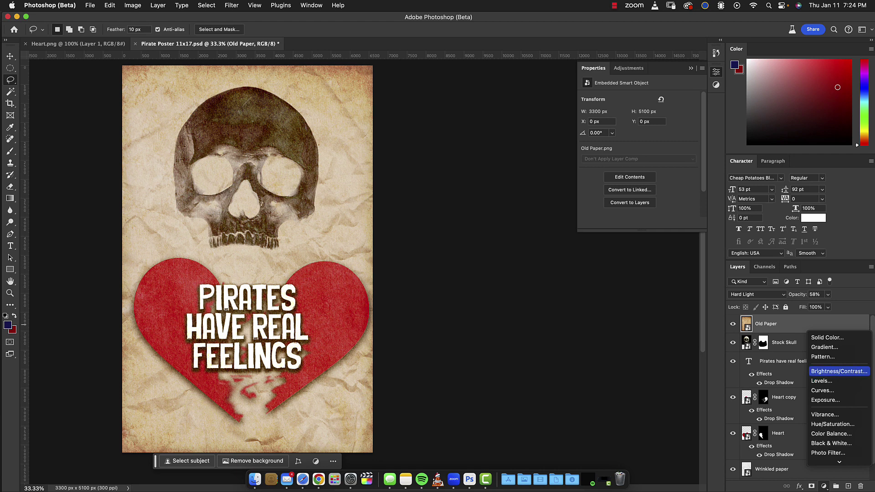
pyautogui.click(839, 371)
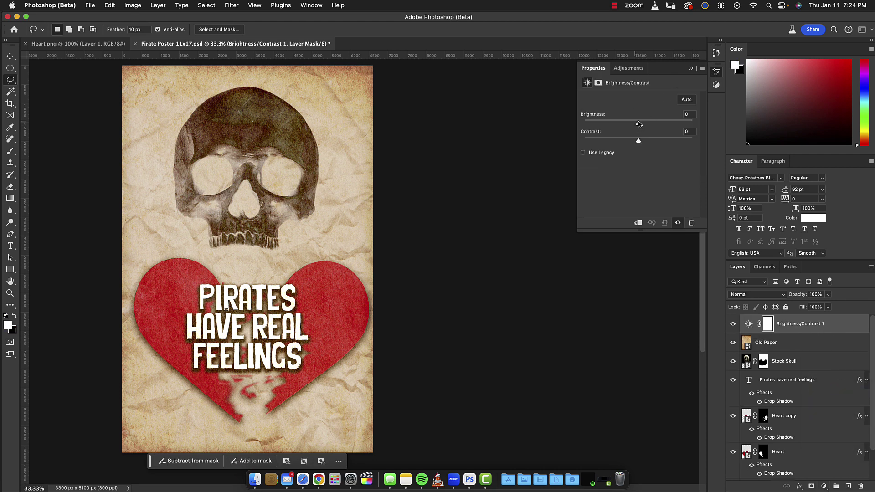
pyautogui.moveTo(639, 125); pyautogui.dragTo(658, 142)
pyautogui.moveTo(607, 129); pyautogui.dragTo(601, 126)
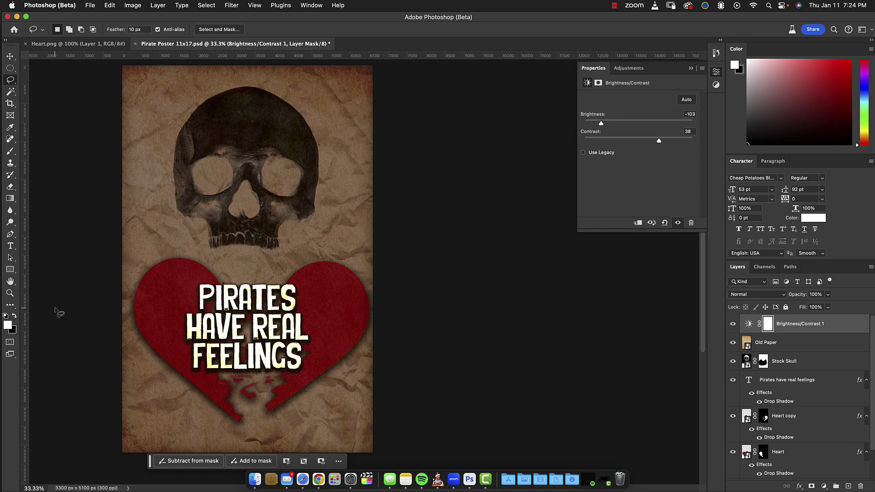
# - Draw a large elliptical selection across the center of the poster
pyautogui.click(8, 72)
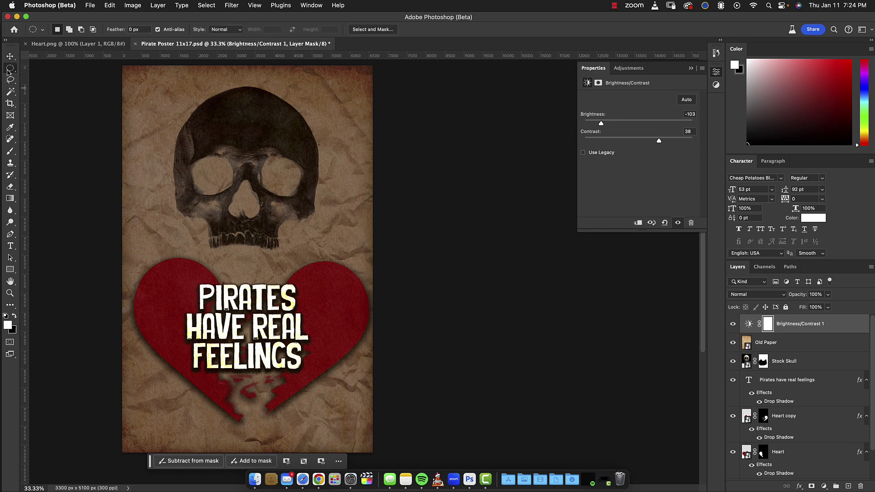
pyautogui.rightClick(10, 69)
pyautogui.click(46, 74)
pyautogui.moveTo(249, 260); pyautogui.dragTo(126, 445)
pyautogui.moveTo(127, 443); pyautogui.dragTo(125, 442)
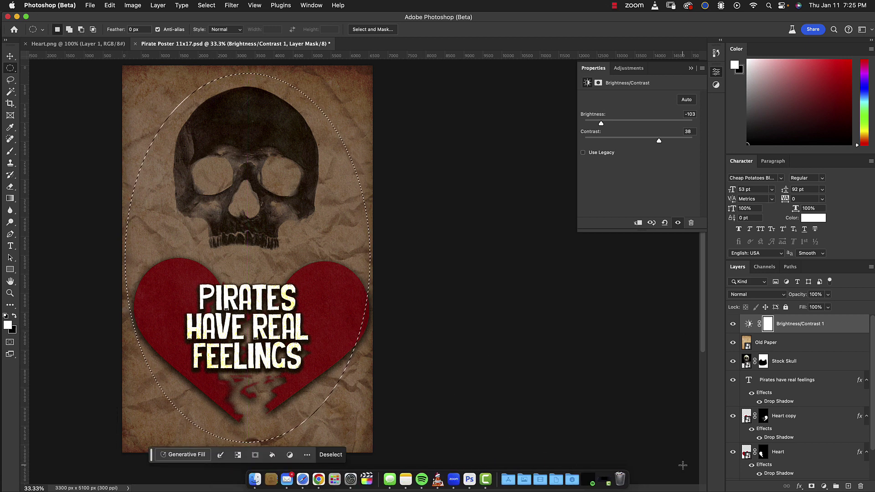
# - Make black the foreground colour and target the Brightness/Contrast mask, keeping the oval selection
pyautogui.press('x')
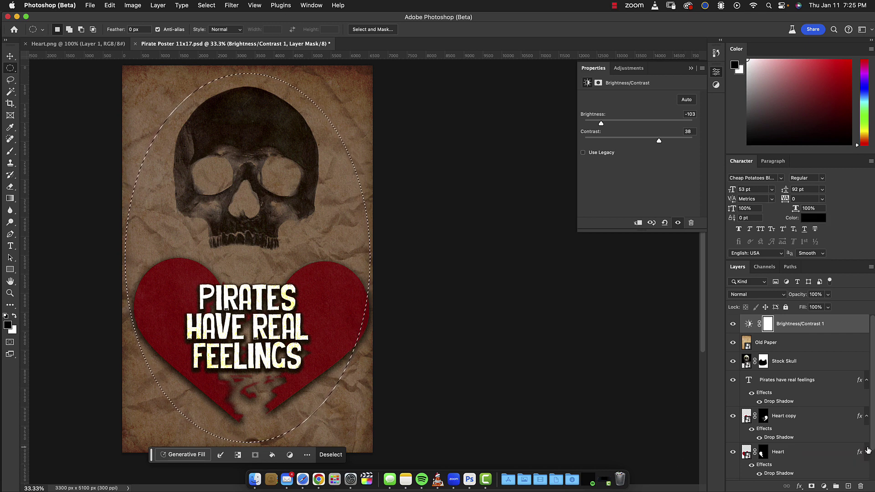
pyautogui.click(750, 327)
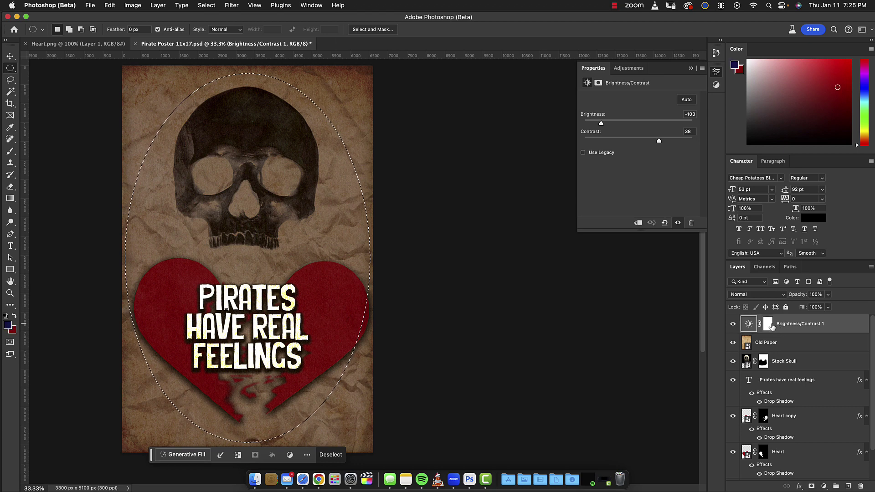
pyautogui.press('super+alt+r')
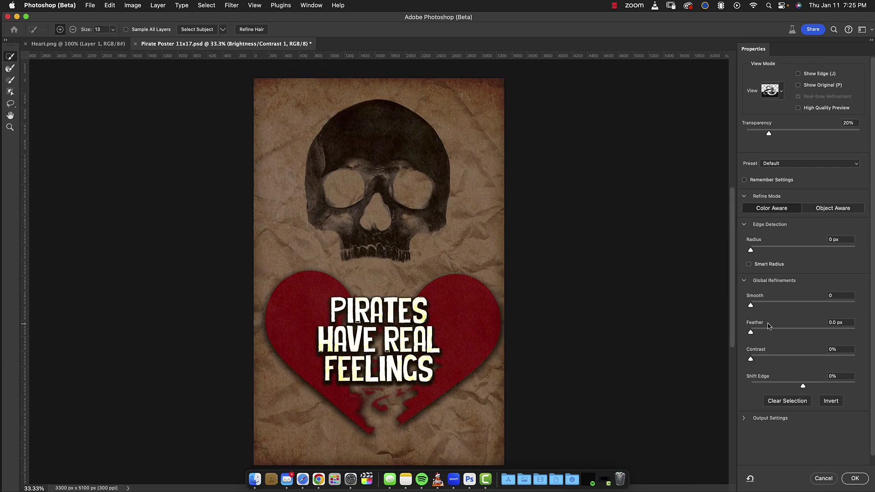
pyautogui.click(855, 478)
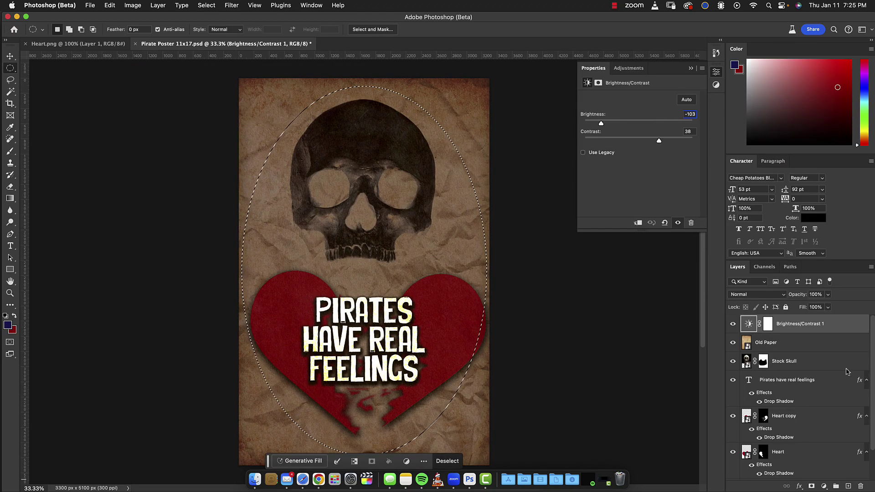
pyautogui.click(768, 326)
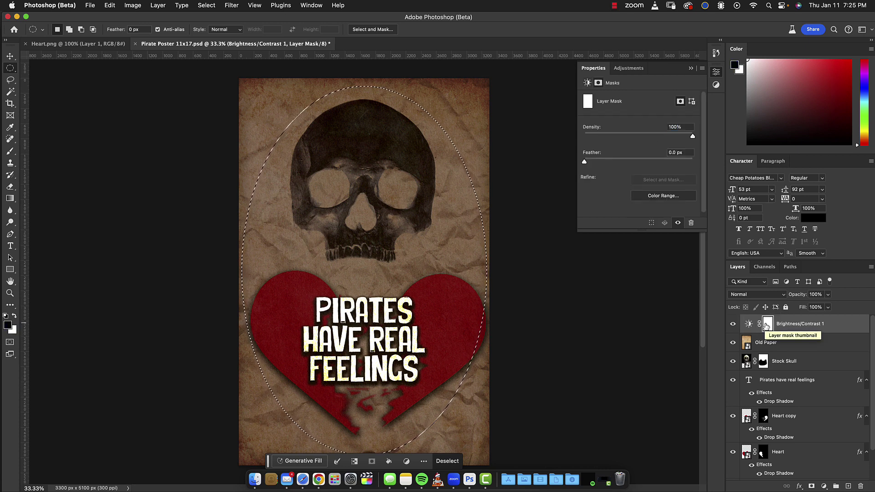
# - Fill the oval on the Brightness/Contrast mask, deselect, and bring back the Properties panel
pyautogui.press('x')
pyautogui.press('super+BackSpace')
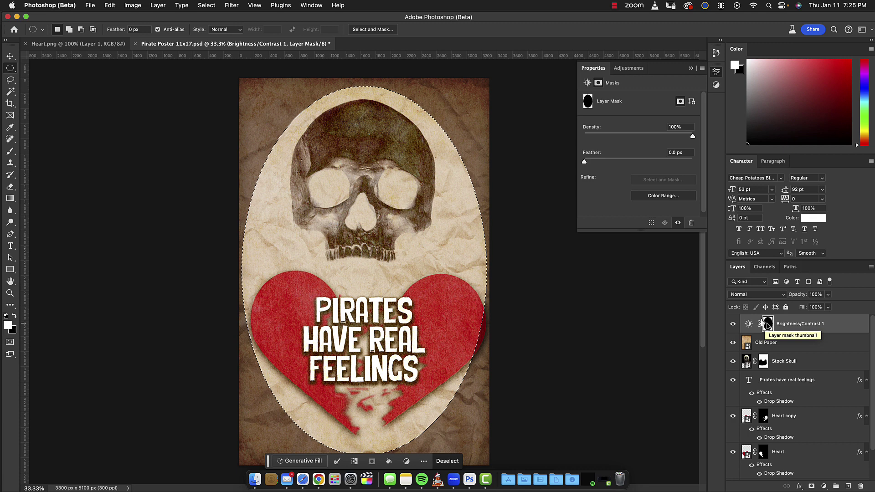
pyautogui.press('super+d')
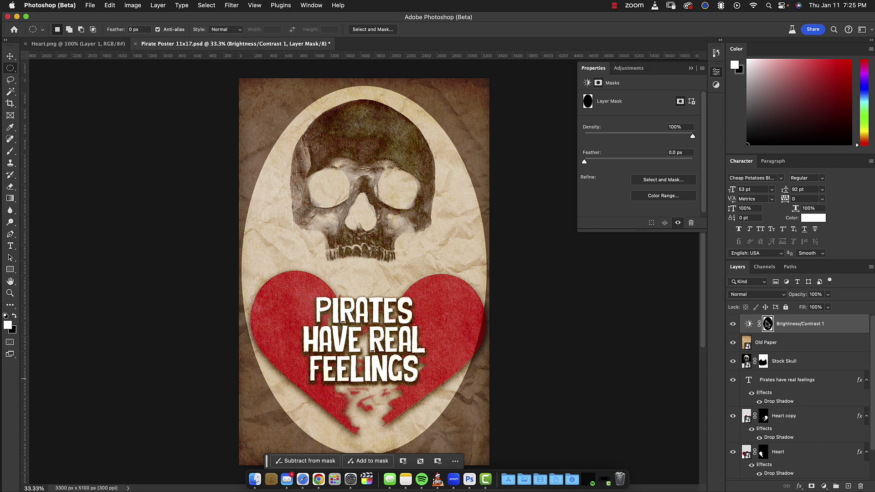
pyautogui.click(691, 68)
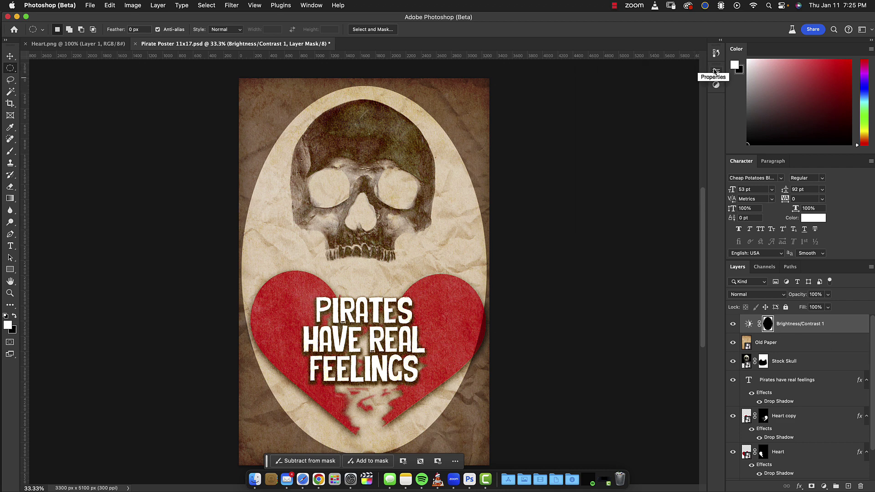
pyautogui.click(715, 72)
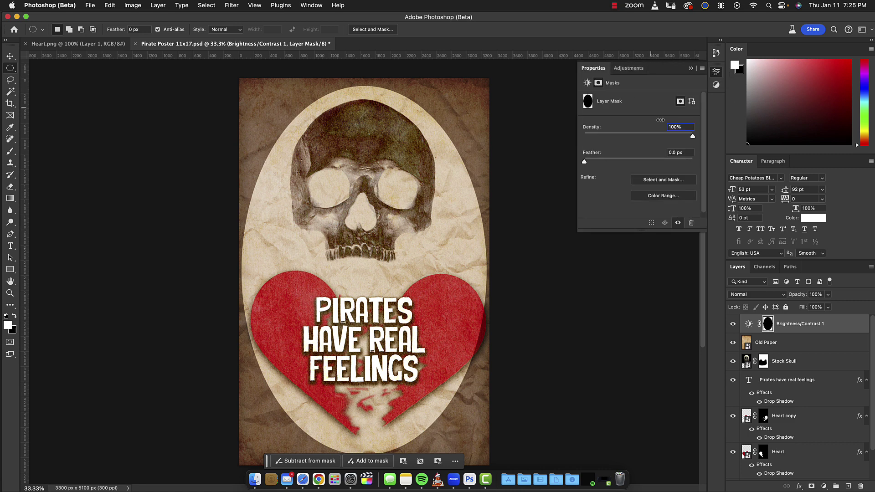